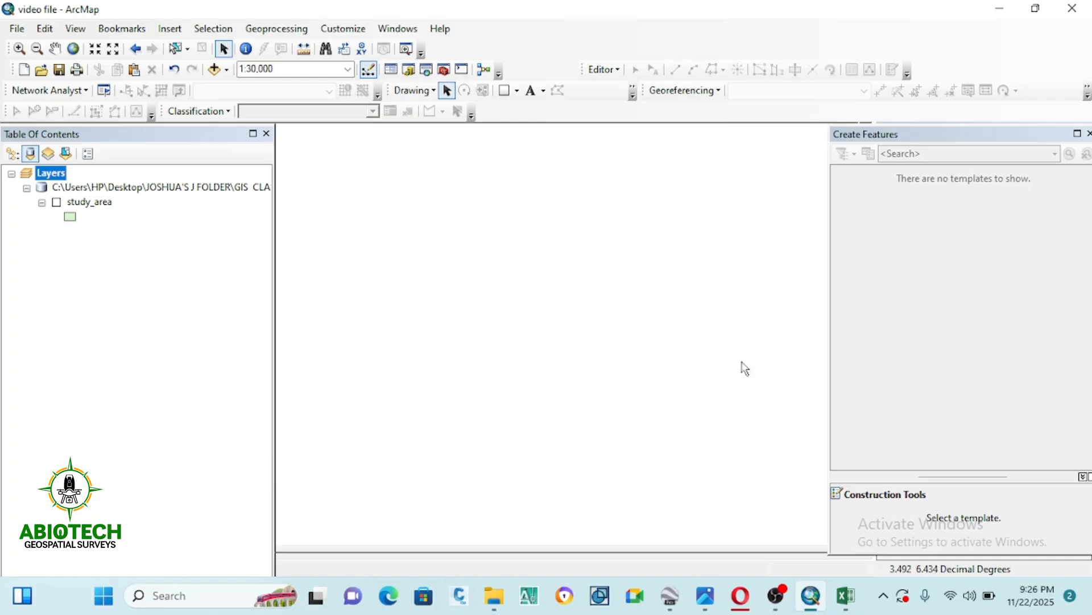
Switch to Excel and save the coordinates workbook in the GIS 2.0 DATA folder as an Excel 97-2003 Workbook named "gis new".
{"action": "mouse_move", "coordinate": [846, 594]}
{"action": "left_click", "coordinate": [845, 494]}
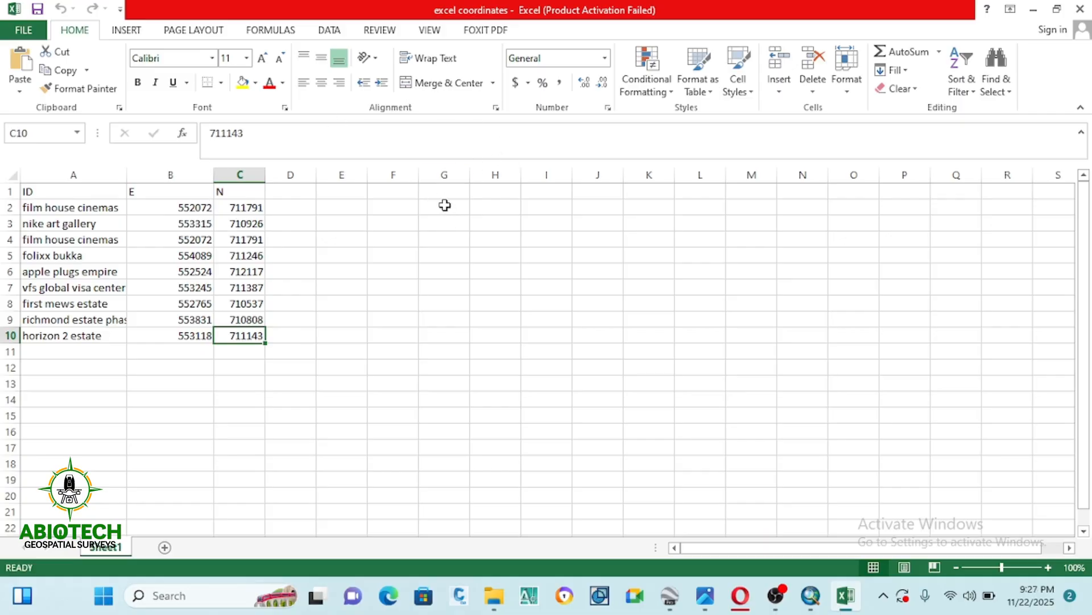
{"action": "left_click", "coordinate": [23, 33]}
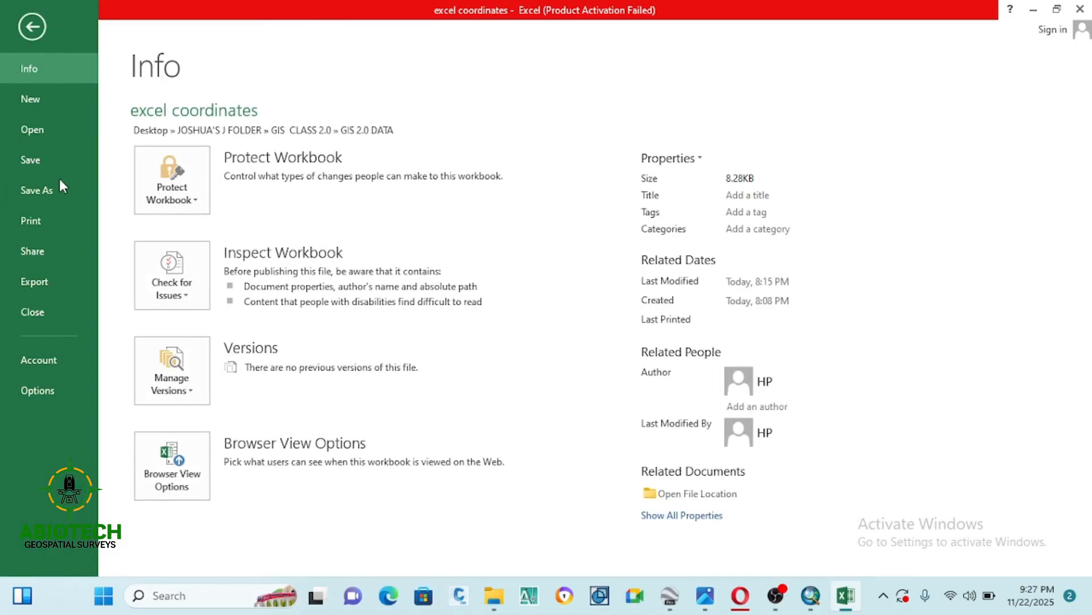
{"action": "left_click", "coordinate": [53, 186]}
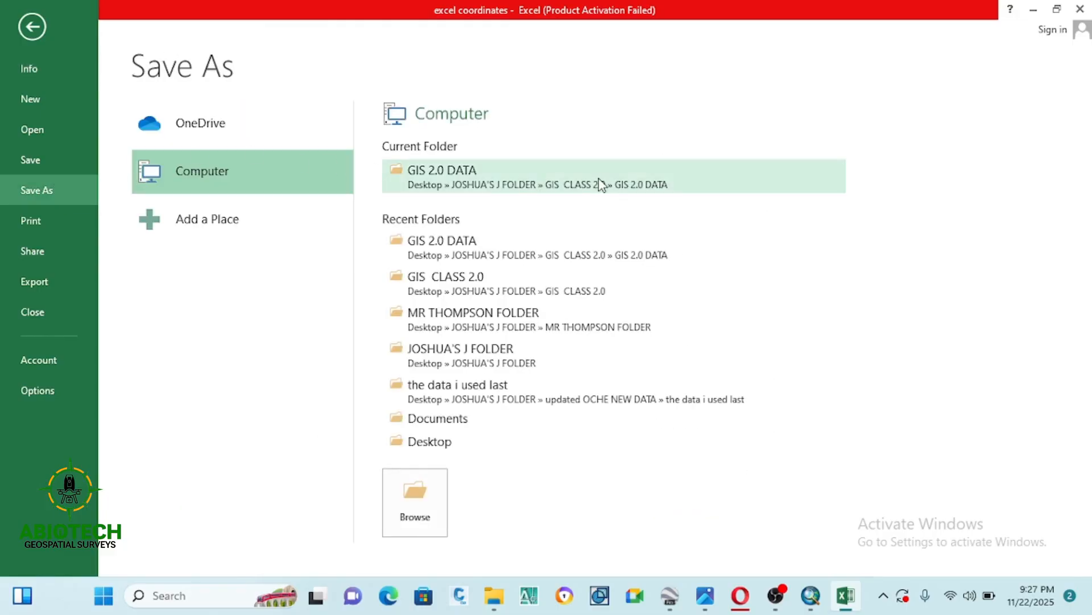
{"action": "left_click", "coordinate": [474, 177]}
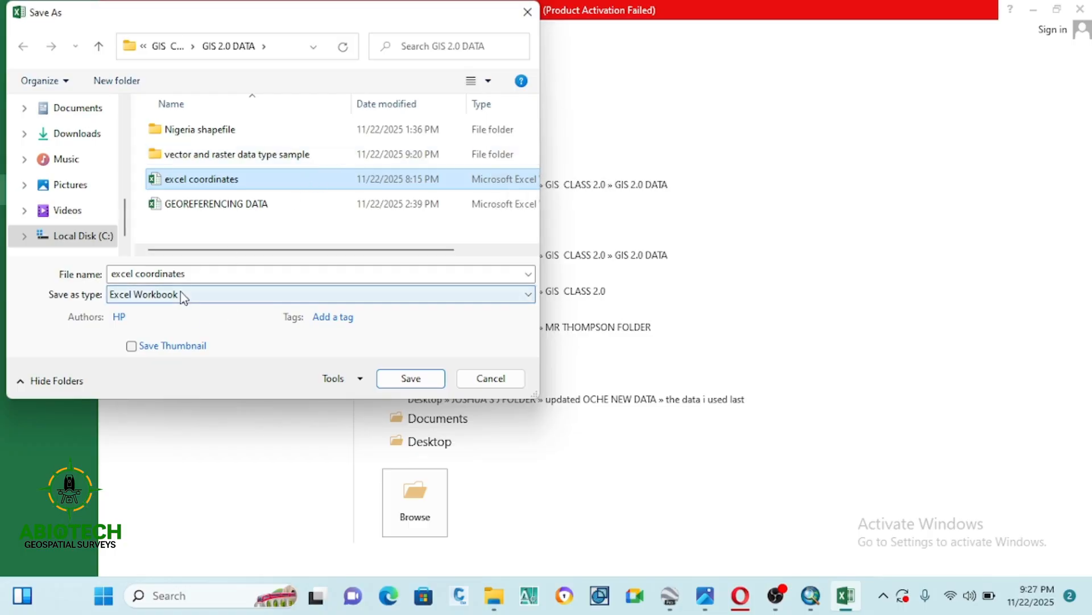
{"action": "left_click", "coordinate": [515, 296]}
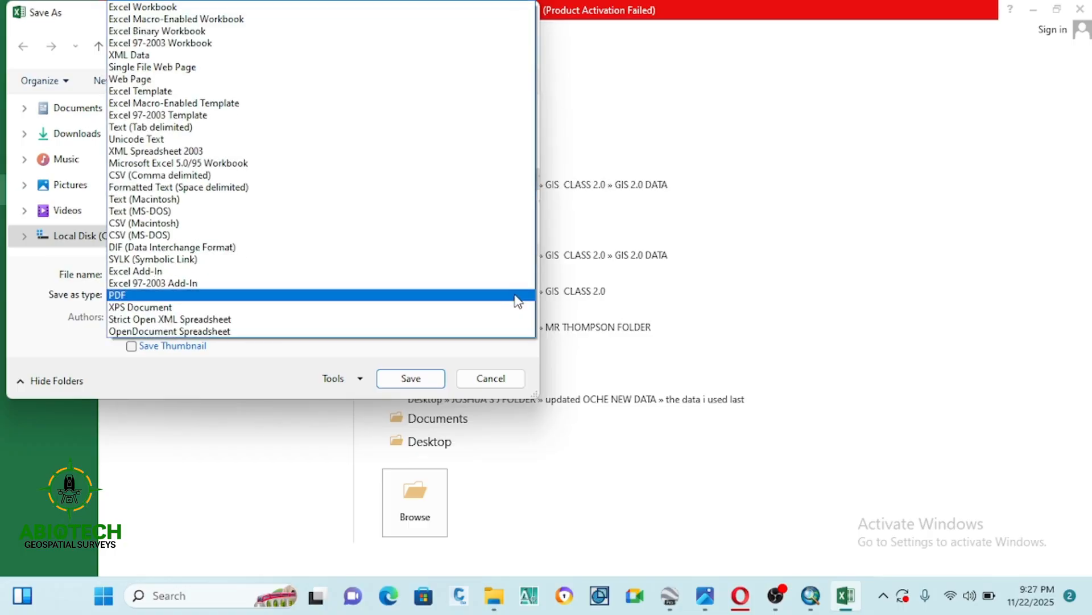
{"action": "left_click", "coordinate": [166, 45]}
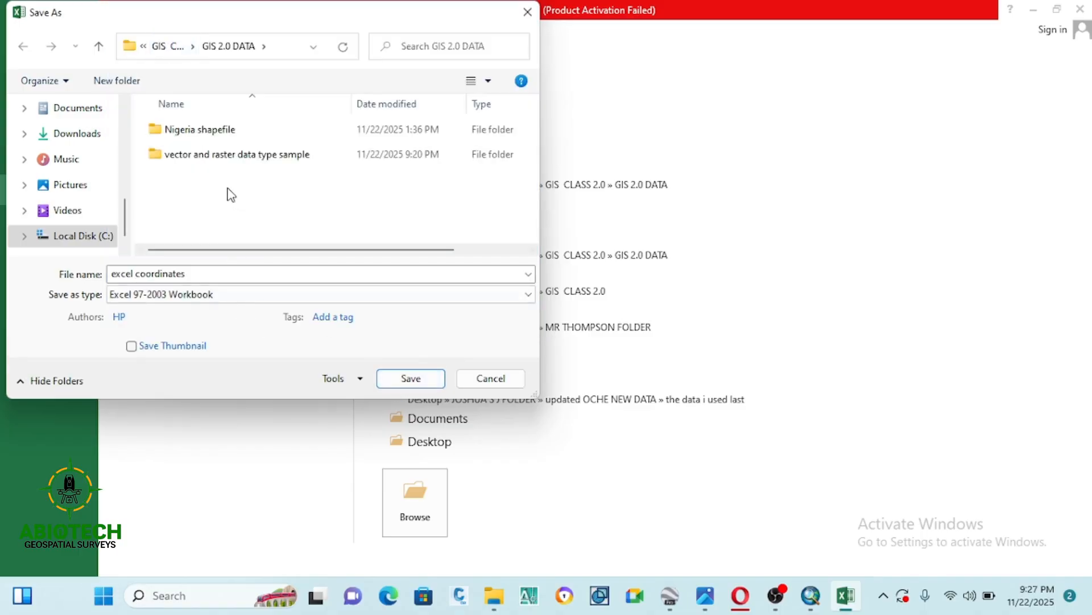
{"action": "left_click", "coordinate": [198, 276]}
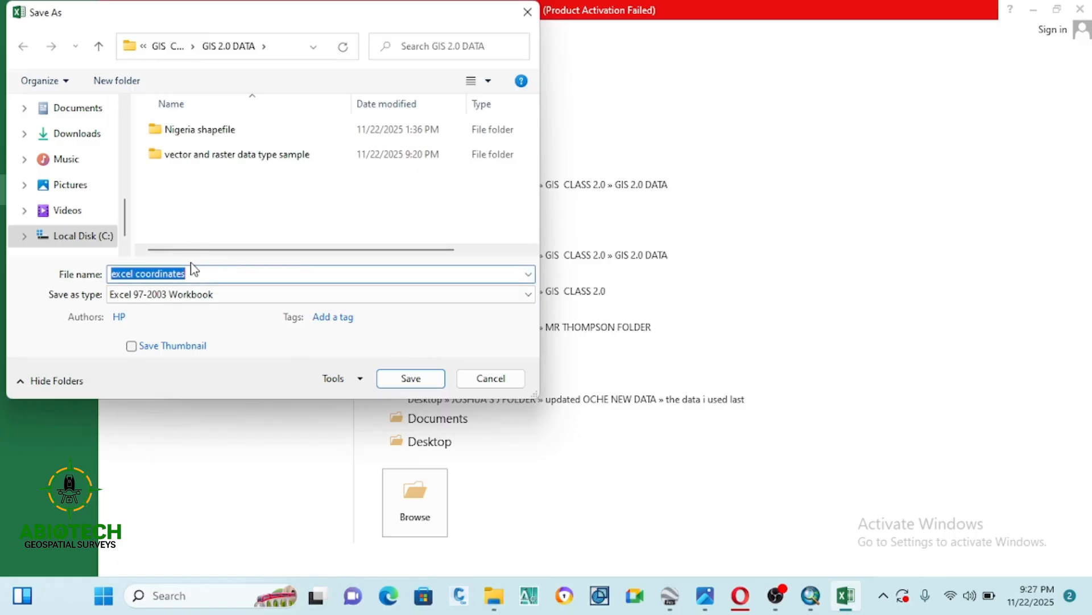
{"action": "type", "text": "gis "}
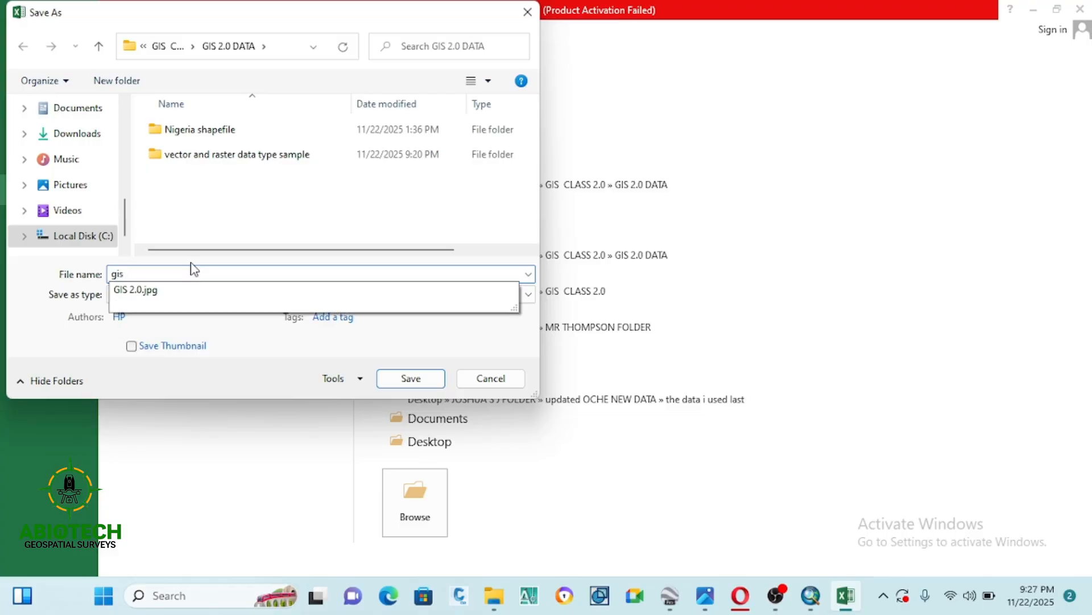
{"action": "type", "text": "new"}
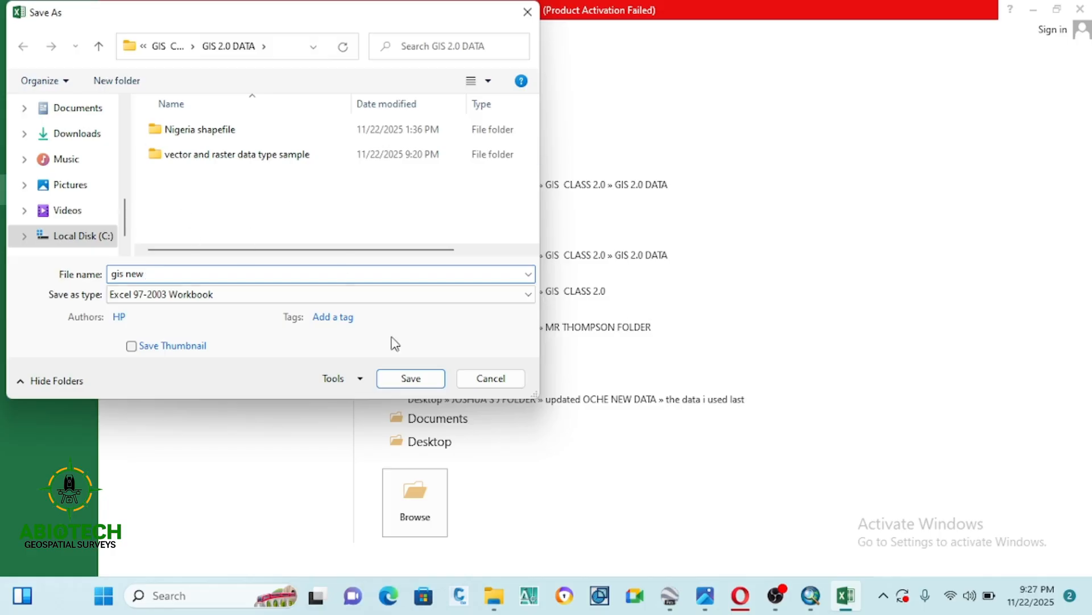
{"action": "left_click", "coordinate": [409, 379]}
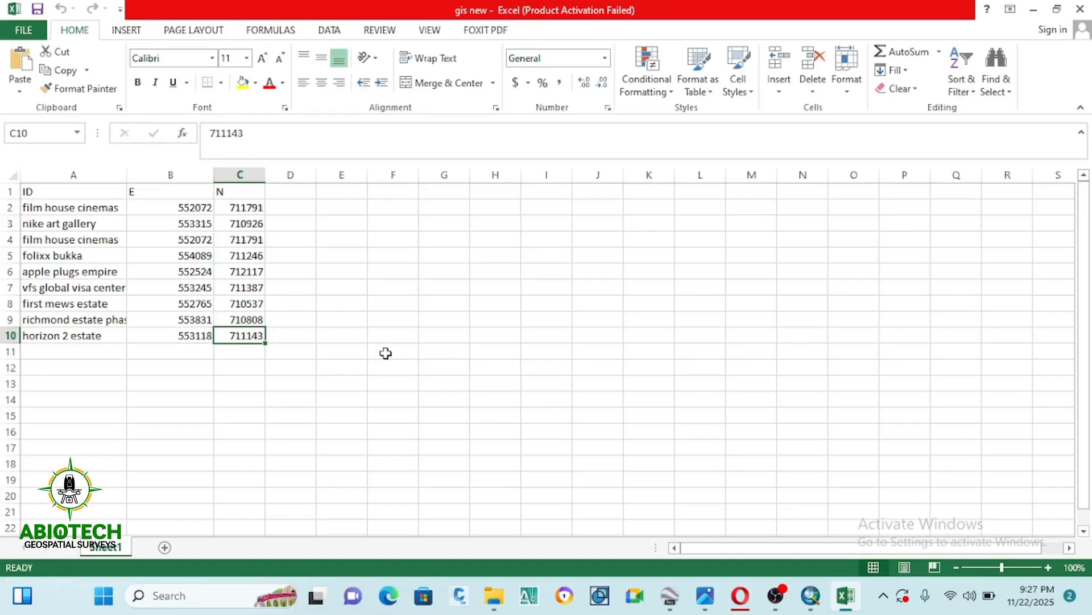
Switch to ArcMap and turn on the study_area layer.
{"action": "mouse_move", "coordinate": [811, 595]}
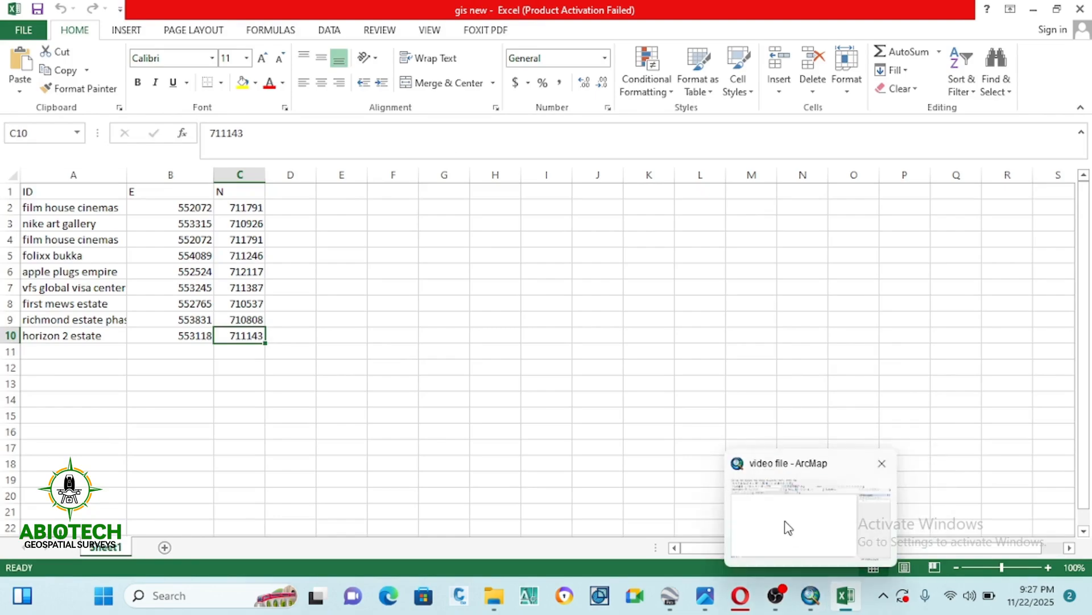
{"action": "left_click", "coordinate": [789, 527]}
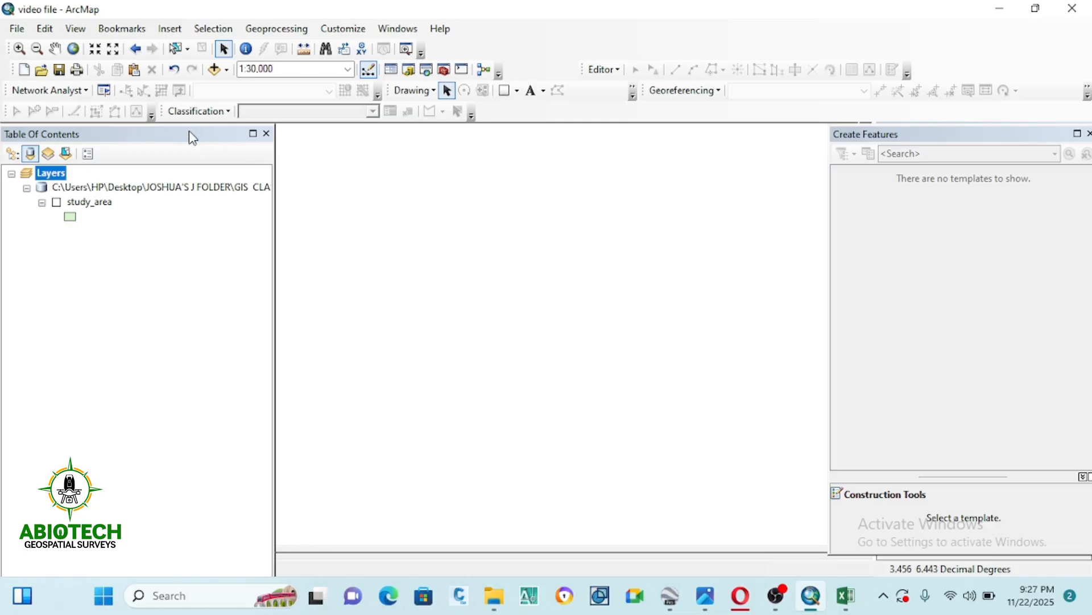
{"action": "left_click", "coordinate": [56, 202]}
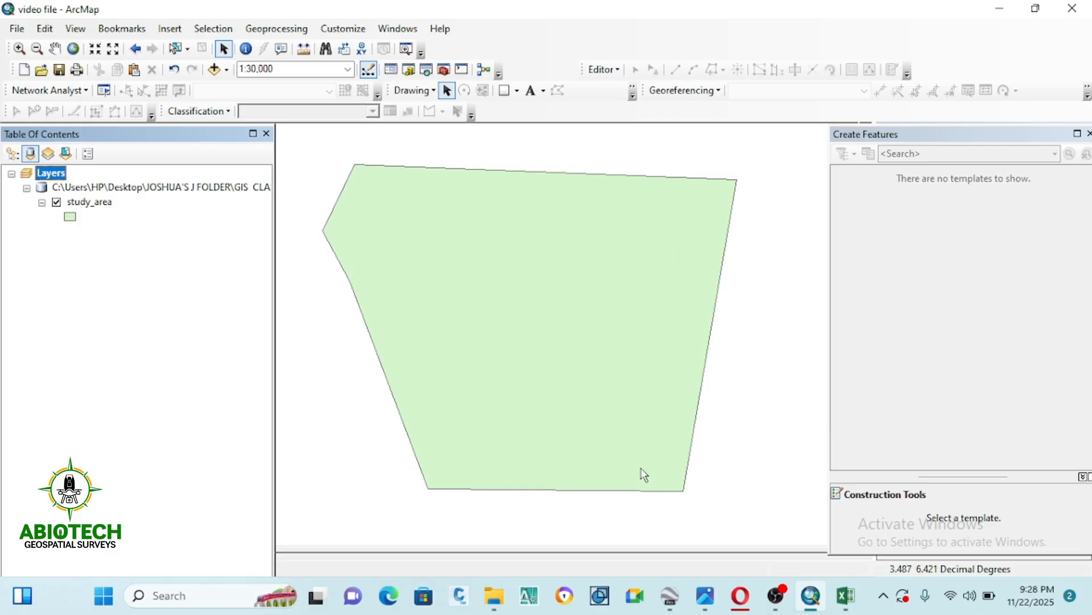
Start Add XY Data and browse for its table in the GIS 2.0 DATA folder inside GIS CLASS 2.0 on the desktop.
{"action": "left_click", "coordinate": [18, 29]}
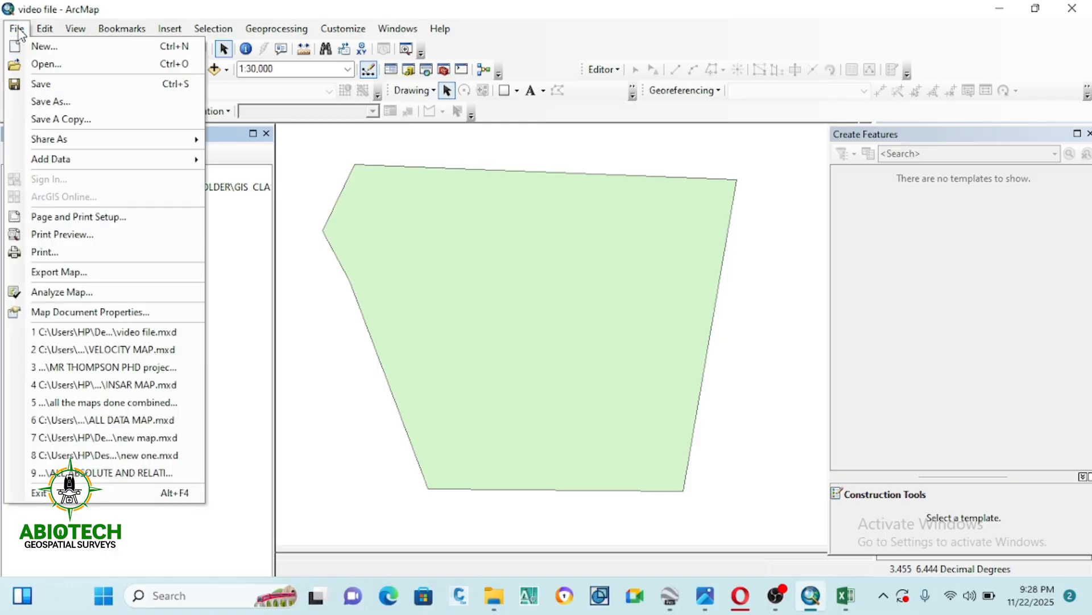
{"action": "mouse_move", "coordinate": [36, 164]}
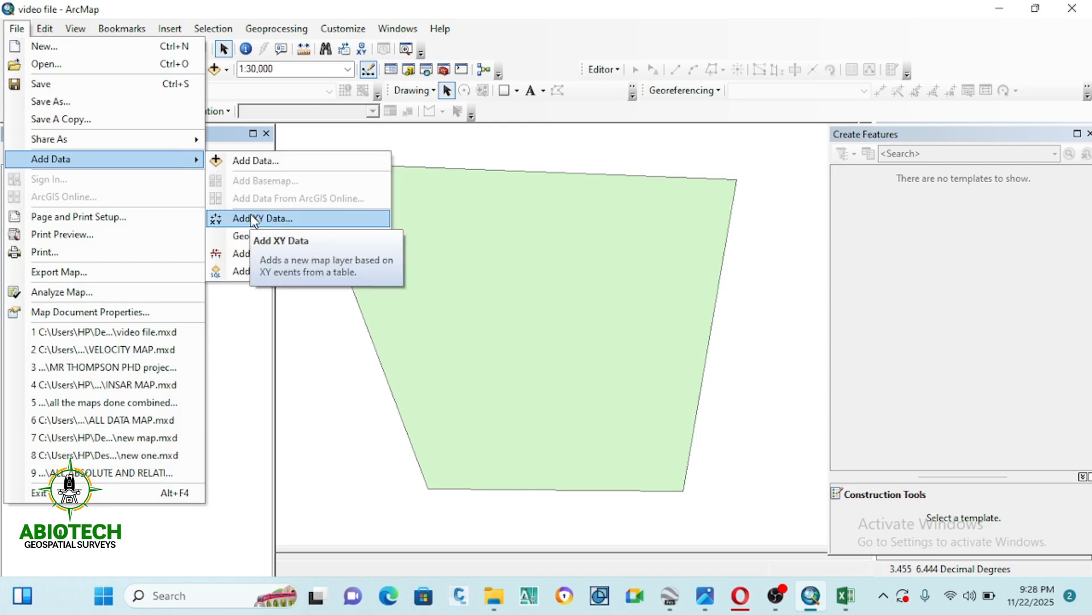
{"action": "left_click", "coordinate": [252, 219]}
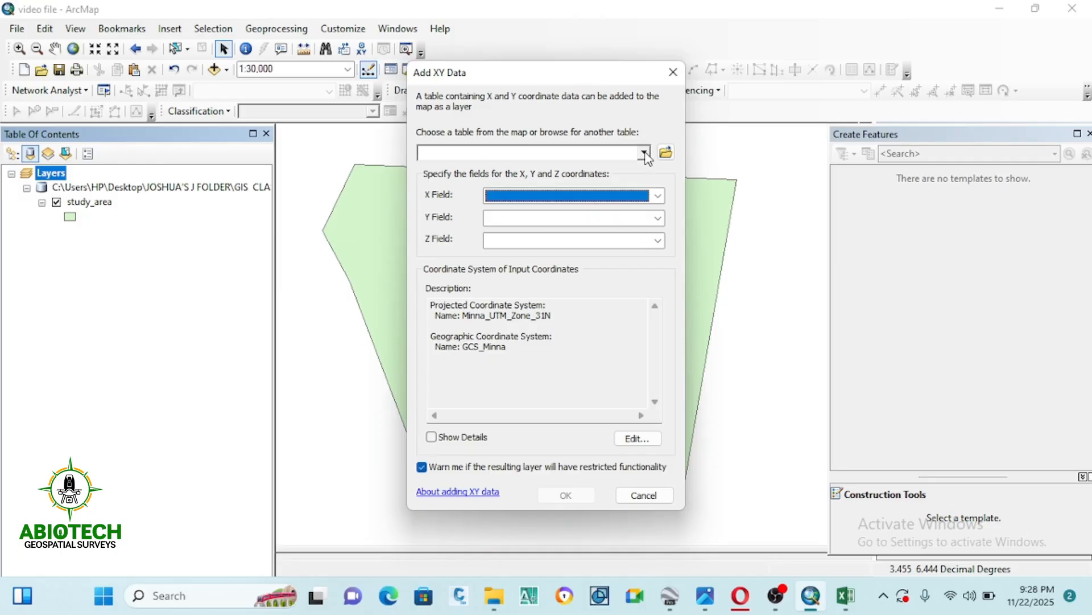
{"action": "left_click", "coordinate": [666, 151]}
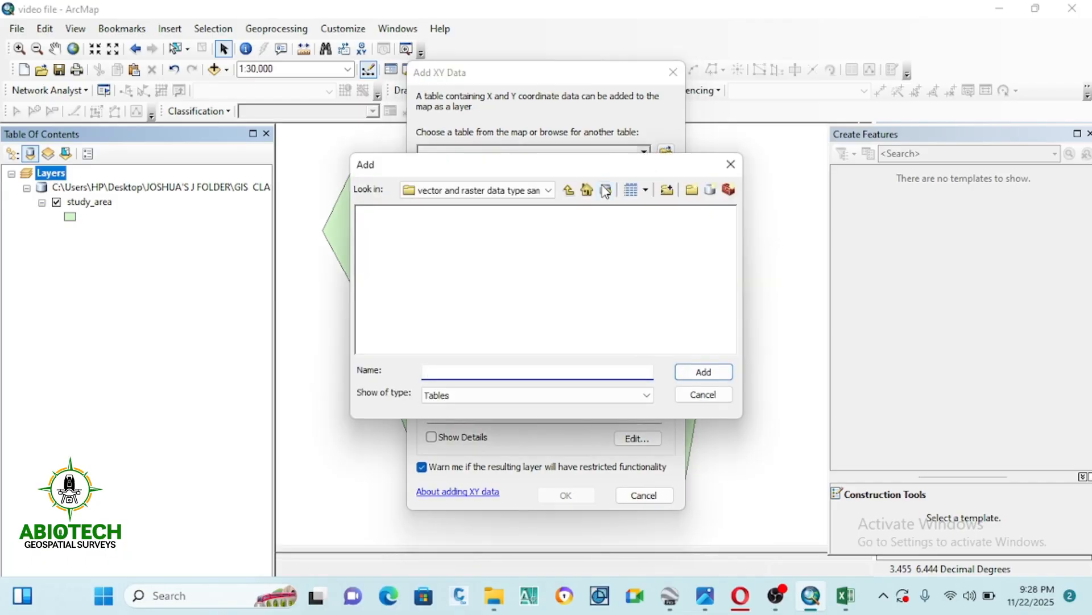
{"action": "left_click", "coordinate": [548, 190]}
{"action": "left_click", "coordinate": [476, 246]}
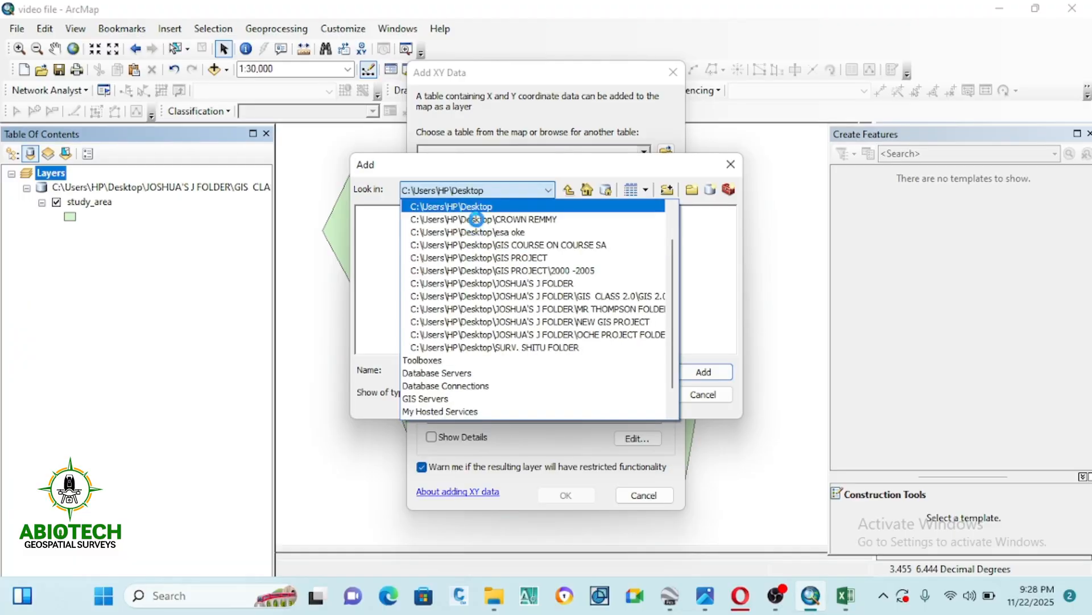
{"action": "left_click", "coordinate": [410, 215]}
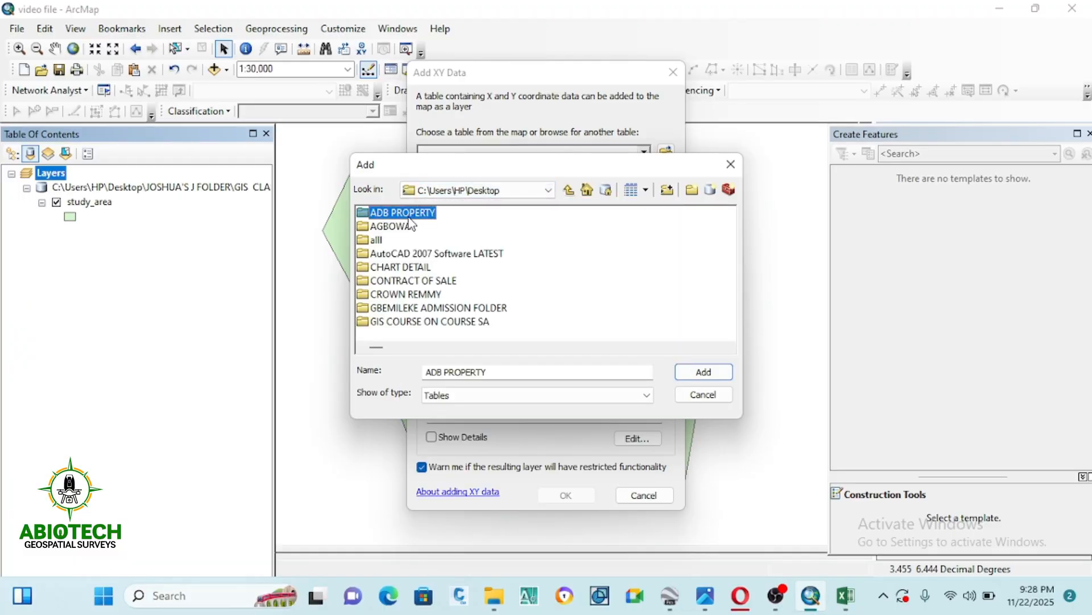
{"action": "key", "text": "j"}
{"action": "double_click", "coordinate": [419, 254]}
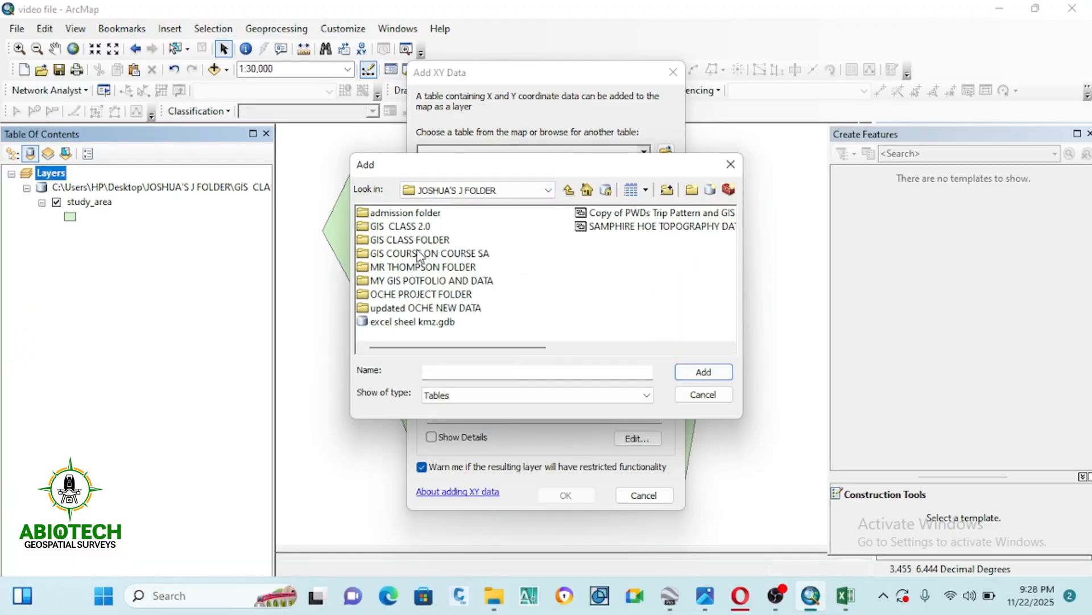
{"action": "double_click", "coordinate": [414, 227]}
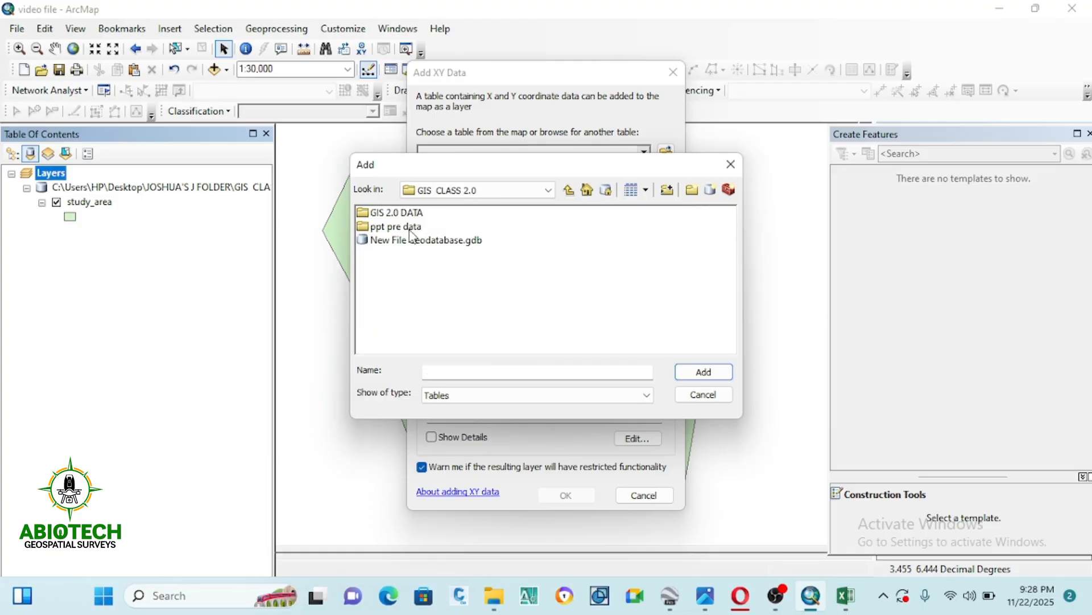
{"action": "double_click", "coordinate": [397, 214]}
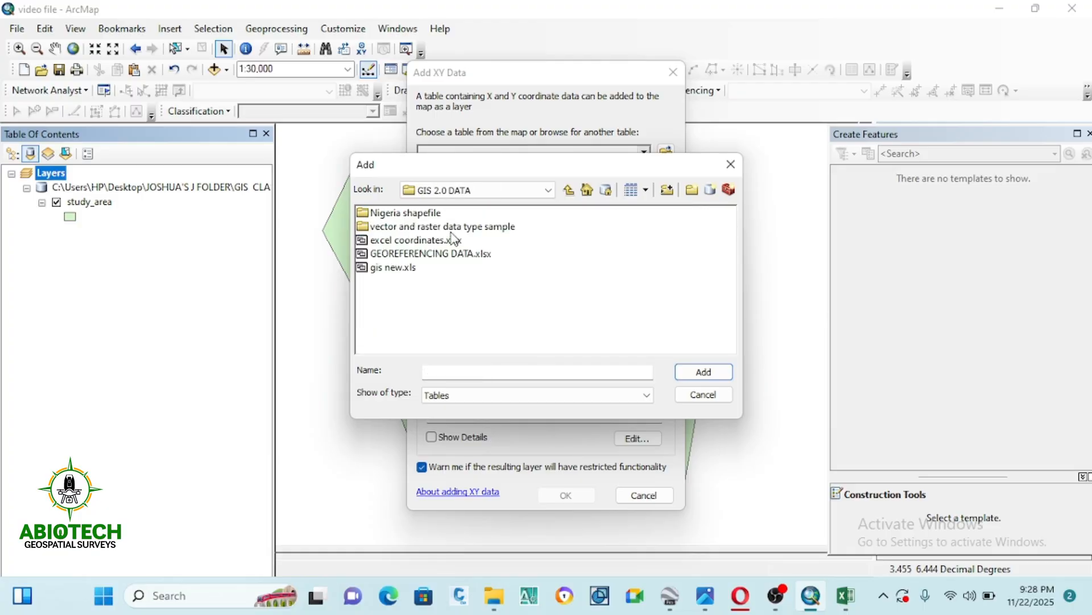
Load the first worksheet, Sheet1$, of gis new.xls as the XY table.
{"action": "left_click", "coordinate": [390, 271]}
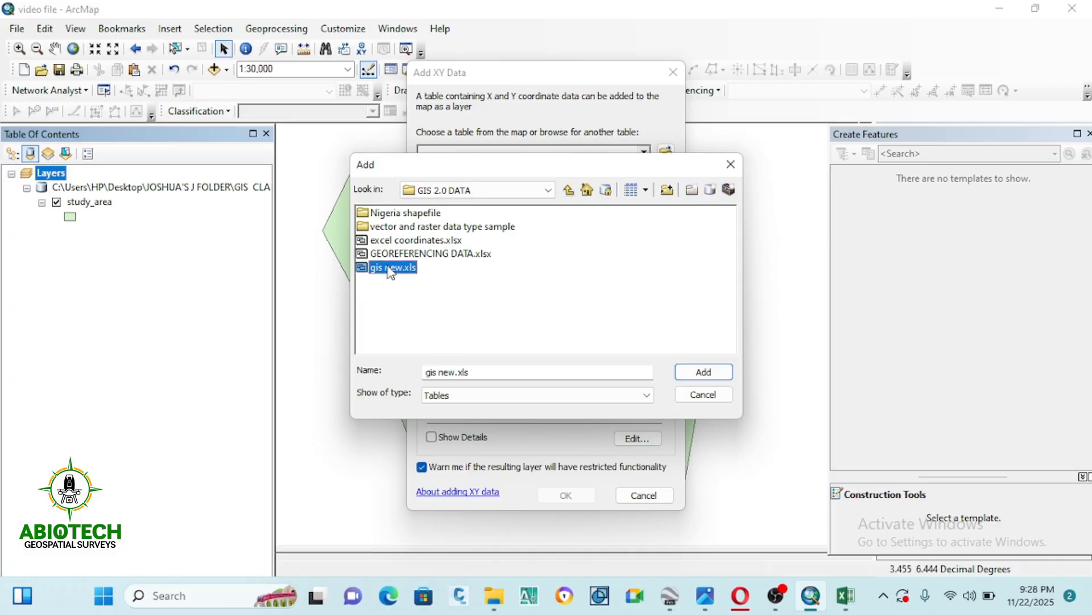
{"action": "left_click", "coordinate": [709, 373]}
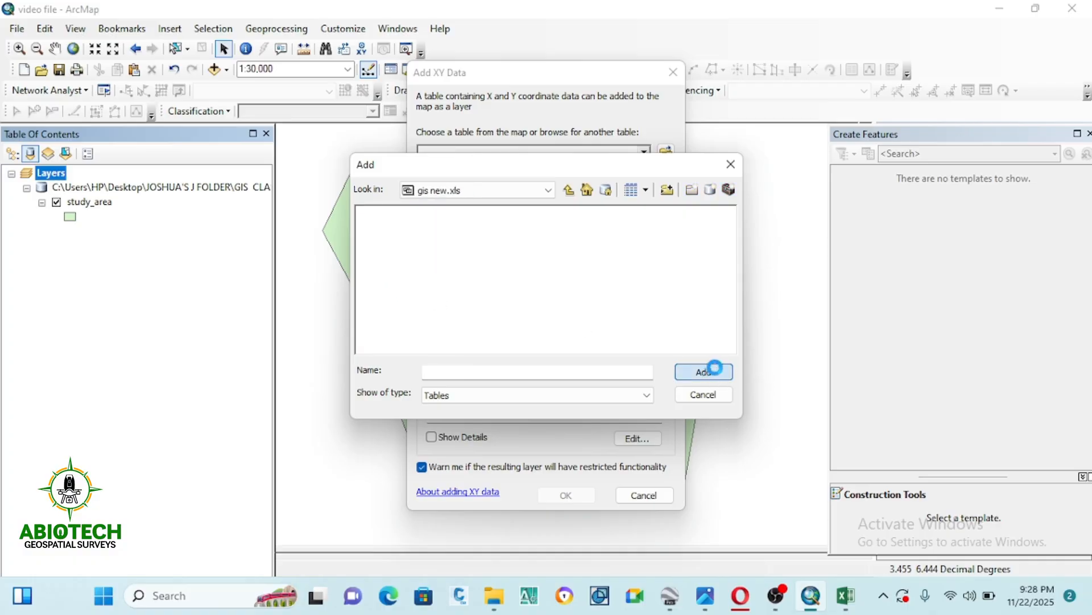
{"action": "double_click", "coordinate": [375, 215]}
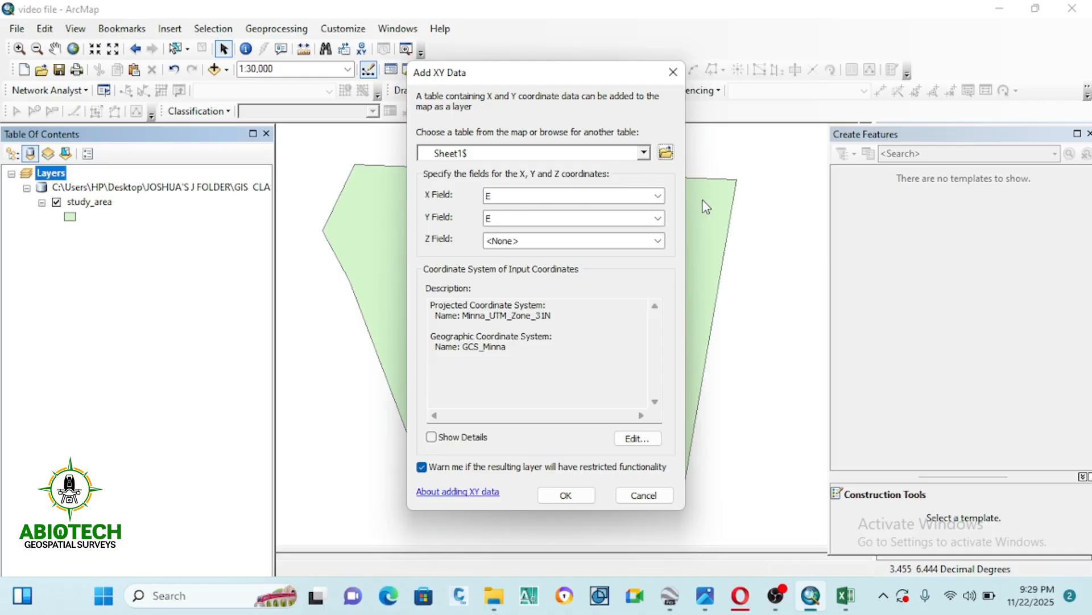
Set the Y field to N and check the coordinate columns against the gis new workbook in Excel, returning to ArcMap.
{"action": "left_click", "coordinate": [658, 218]}
{"action": "left_click", "coordinate": [524, 249]}
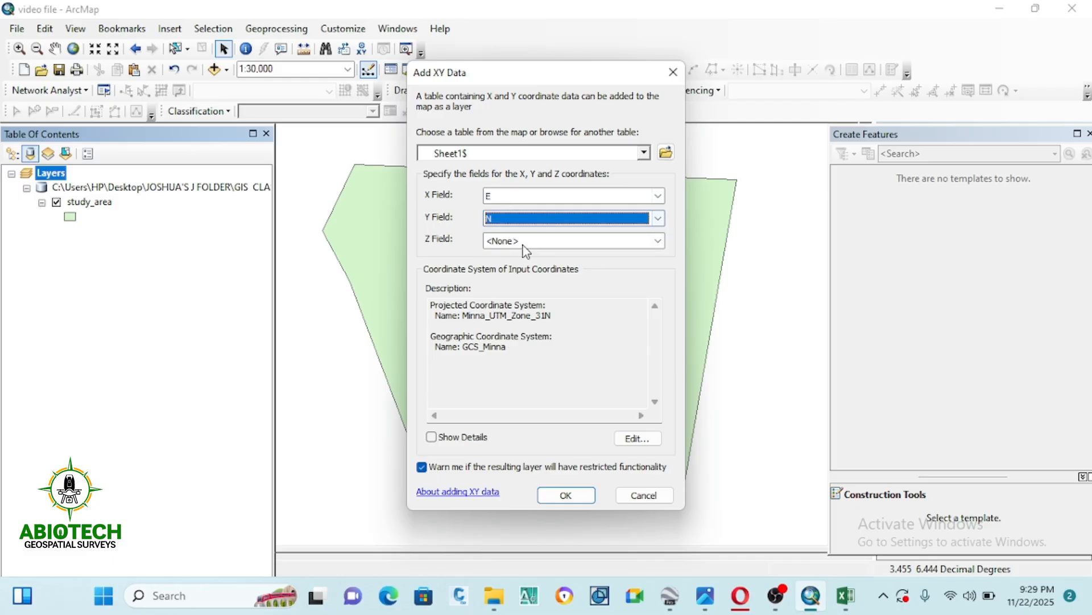
{"action": "mouse_move", "coordinate": [845, 593]}
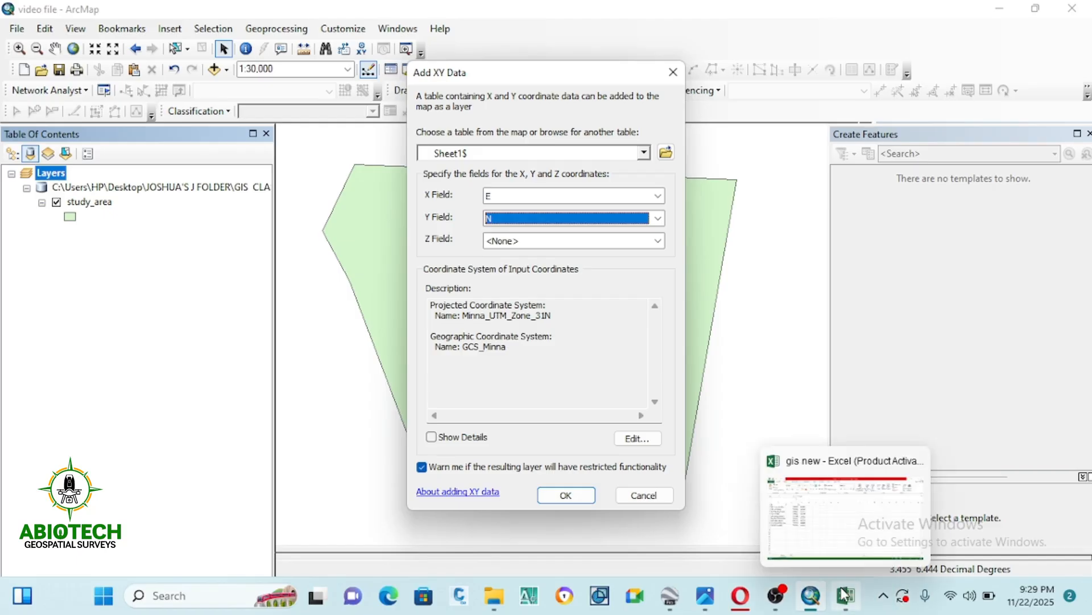
{"action": "left_click", "coordinate": [829, 504]}
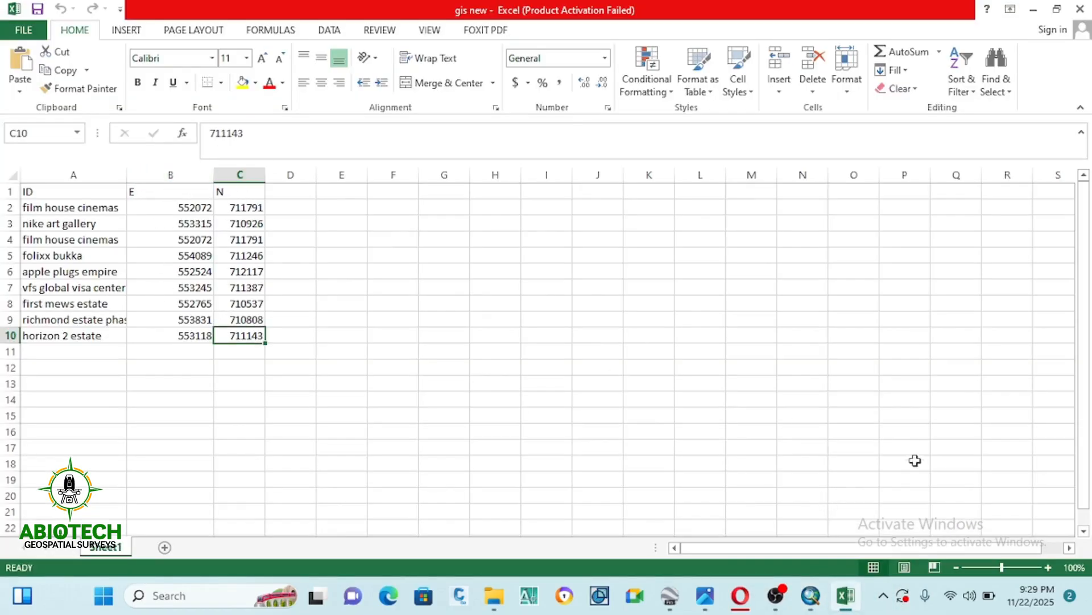
{"action": "mouse_move", "coordinate": [811, 596]}
{"action": "left_click", "coordinate": [785, 526]}
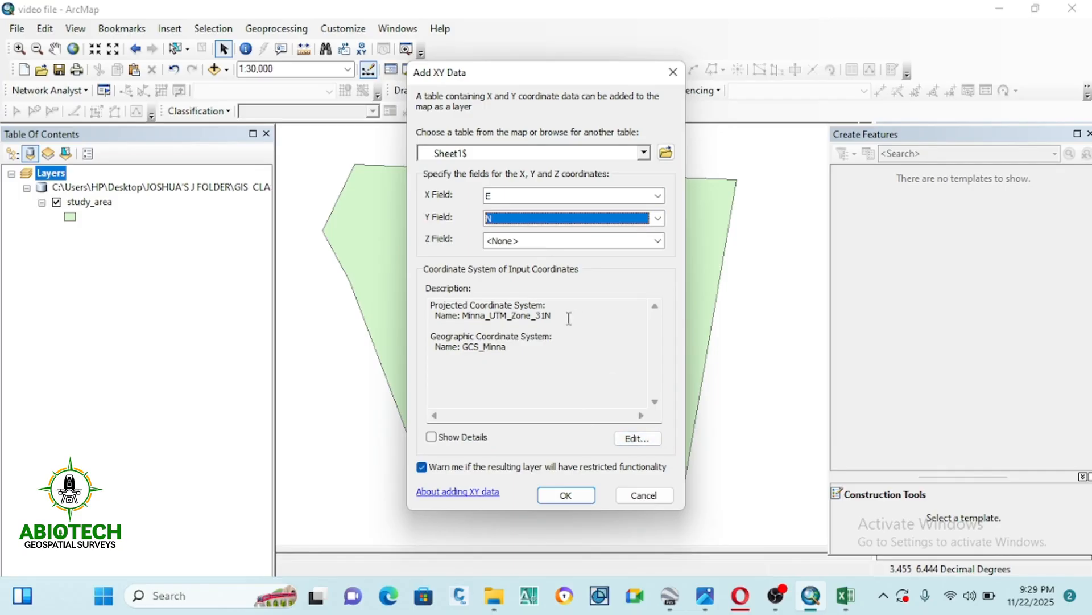
Assign Minna UTM Zone 31N as the input coordinate system with details shown, and add the XY points to the map.
{"action": "left_click", "coordinate": [630, 437]}
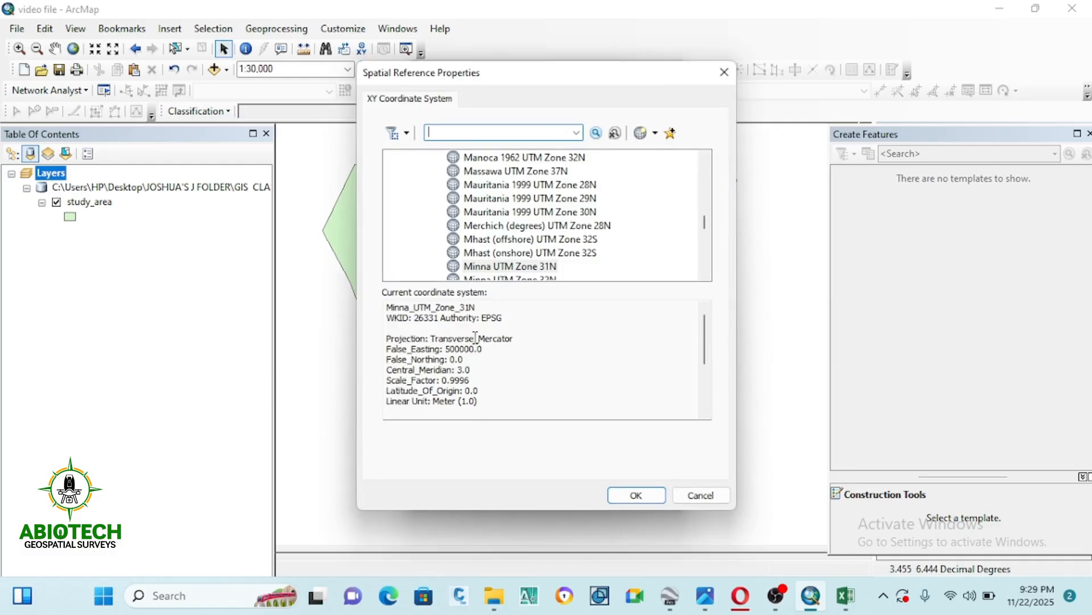
{"action": "left_click", "coordinate": [519, 266]}
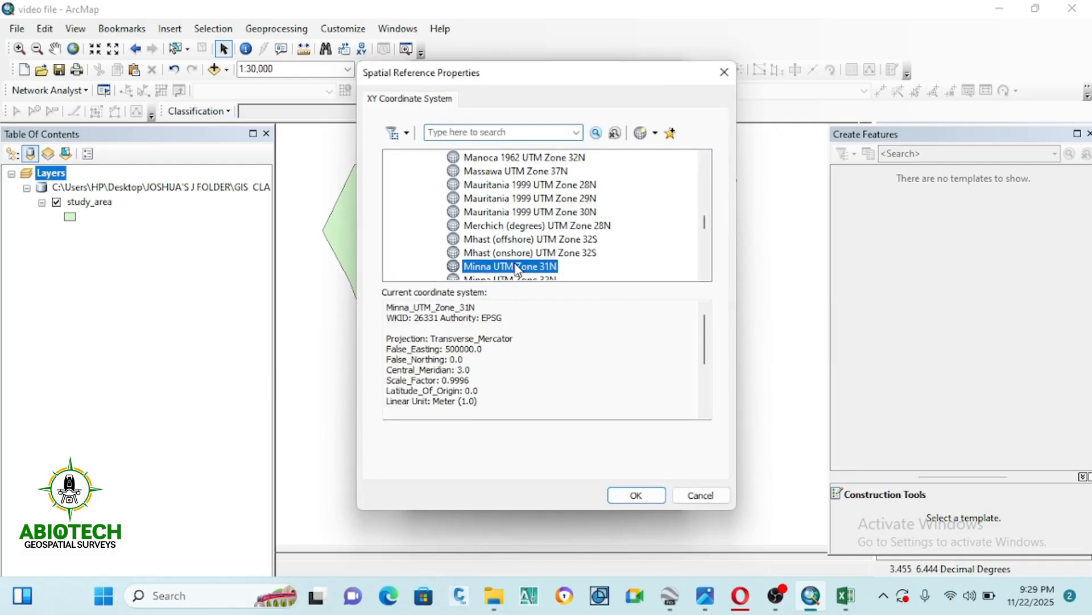
{"action": "left_click", "coordinate": [636, 495]}
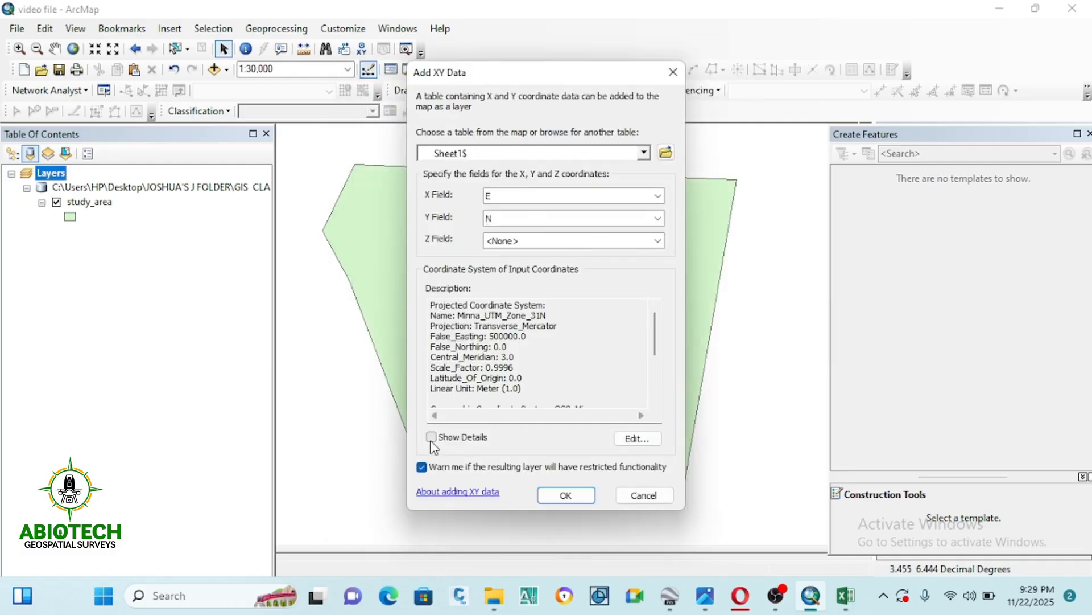
{"action": "left_click", "coordinate": [432, 439]}
{"action": "left_click", "coordinate": [571, 499]}
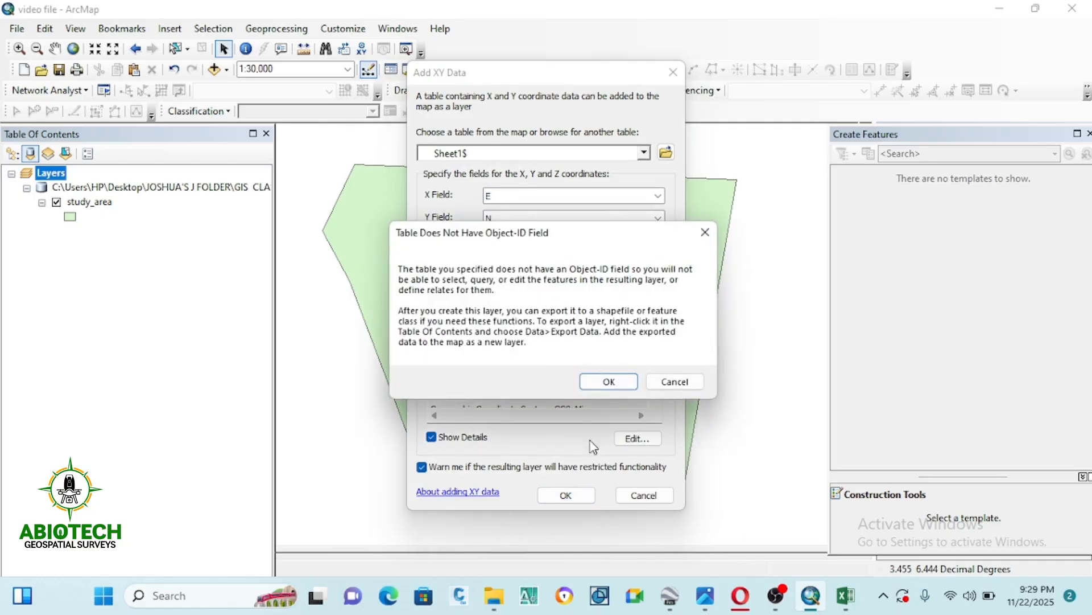
{"action": "left_click", "coordinate": [608, 383]}
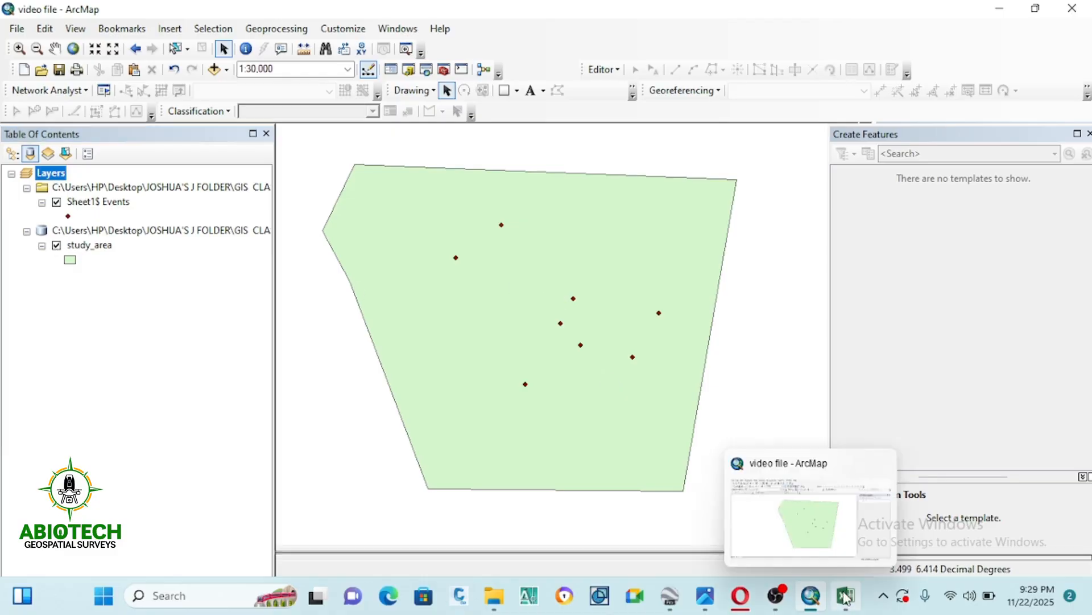
Review the ID, E and N coordinate rows in the gis new workbook in Excel, and return to ArcMap.
{"action": "mouse_move", "coordinate": [845, 594]}
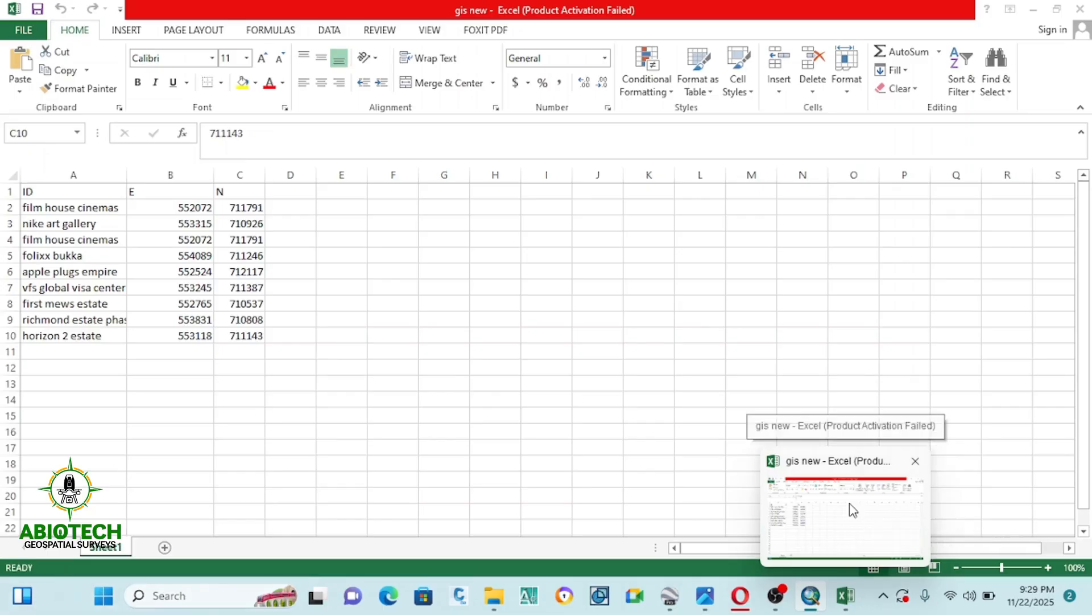
{"action": "left_click", "coordinate": [853, 509]}
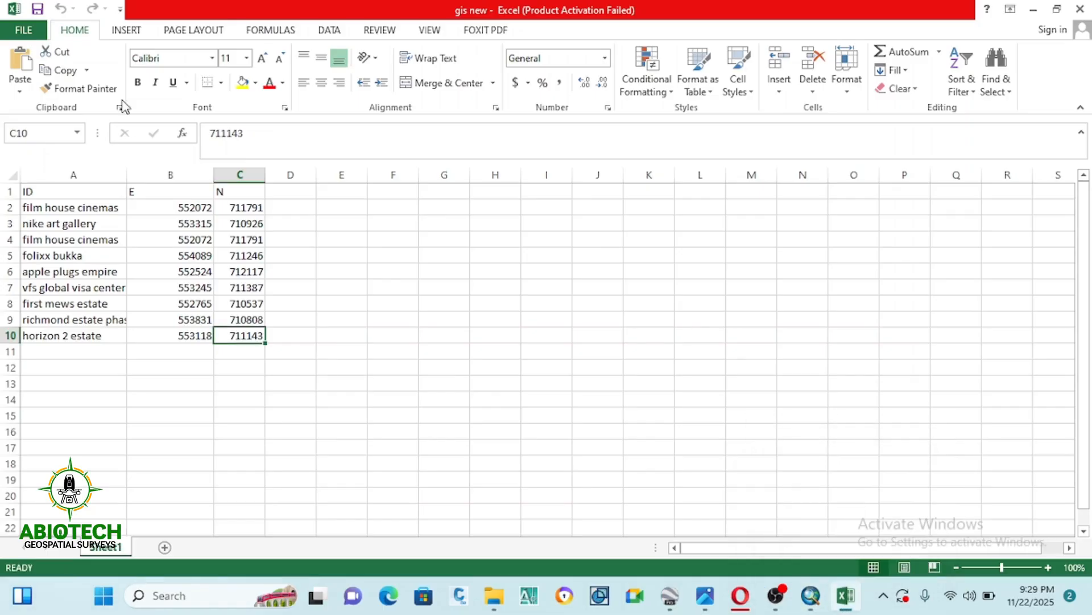
{"action": "mouse_move", "coordinate": [814, 600]}
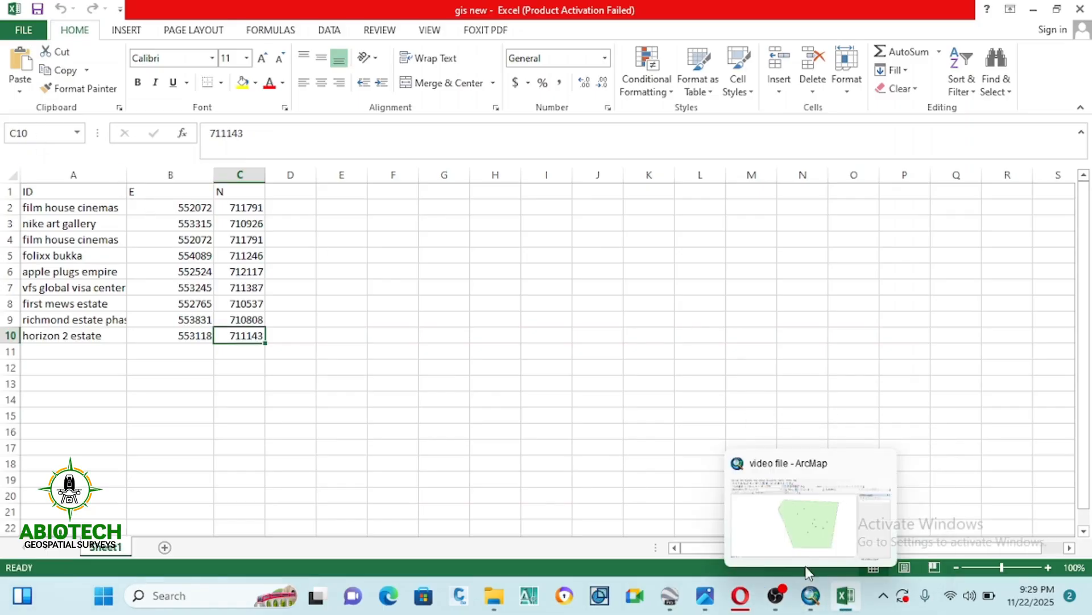
{"action": "left_click", "coordinate": [793, 525]}
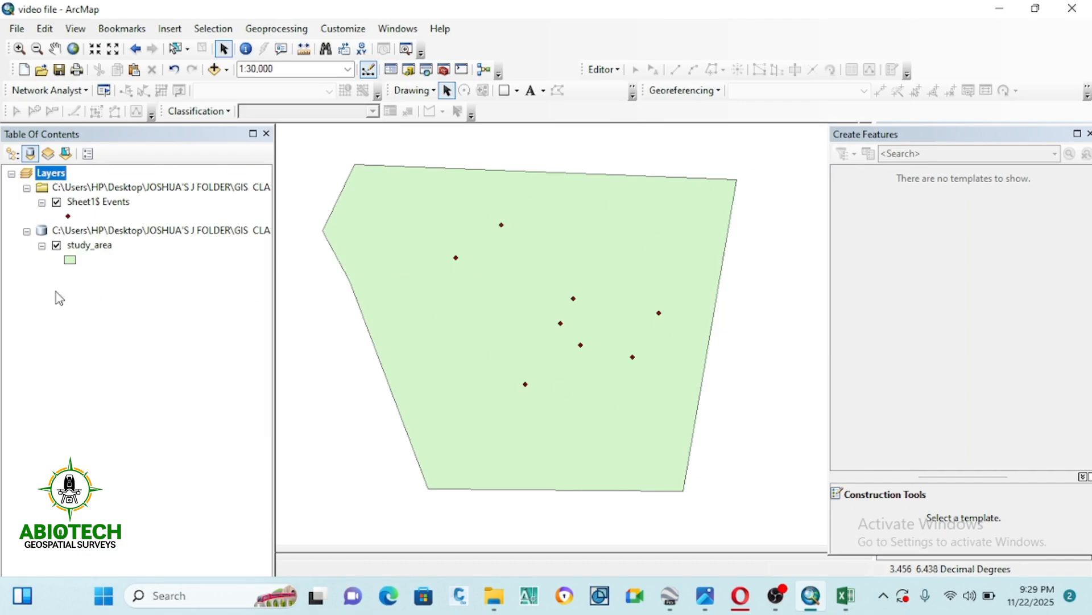
Change the point symbol of the Sheet1$ Events layer to Triangle 1.
{"action": "left_click", "coordinate": [66, 219]}
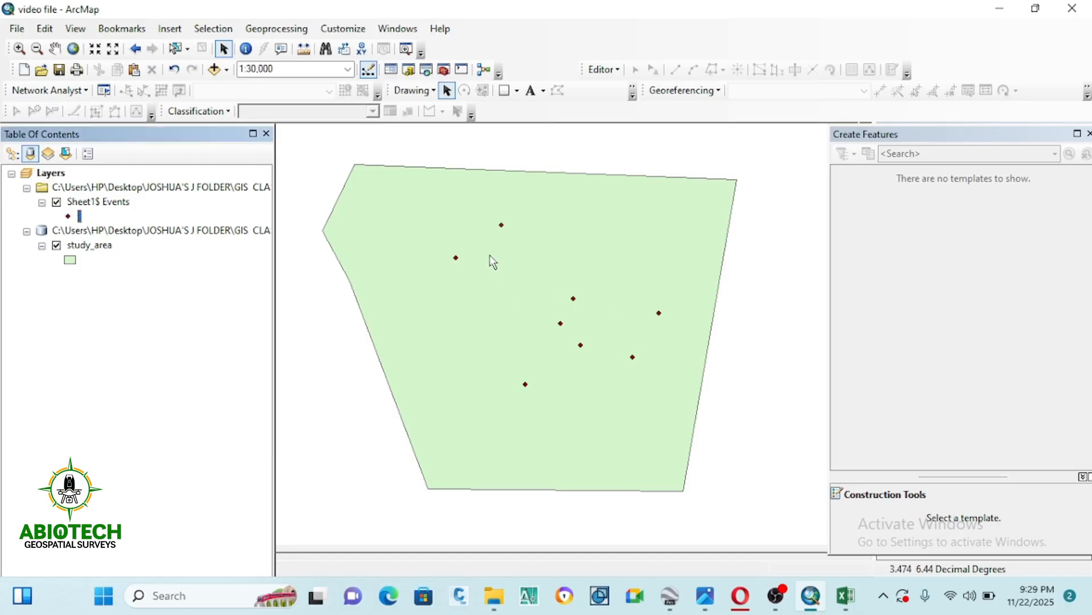
{"action": "left_click", "coordinate": [68, 216]}
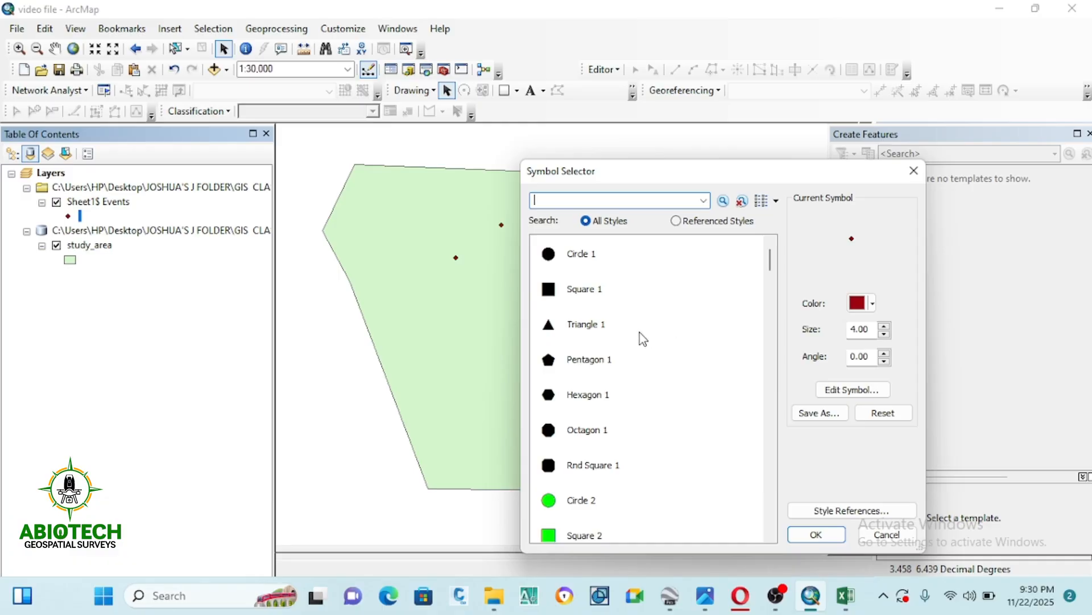
{"action": "scroll", "coordinate": [610, 338], "scroll_direction": "down", "scroll_amount": 3}
{"action": "scroll", "coordinate": [604, 336], "scroll_direction": "up", "scroll_amount": 3}
{"action": "left_click", "coordinate": [555, 323]}
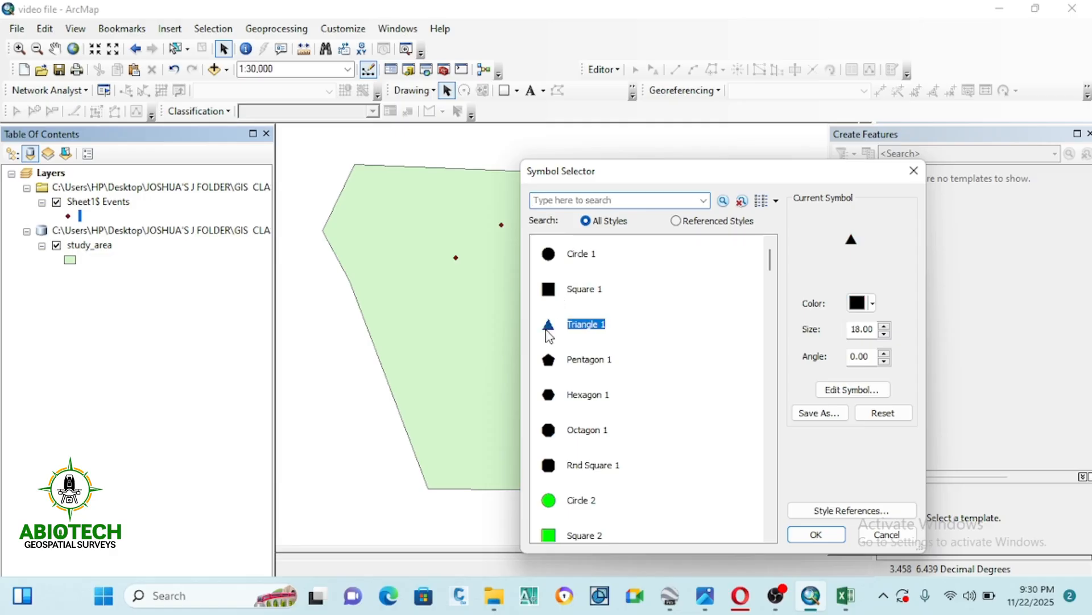
{"action": "left_click", "coordinate": [819, 536]}
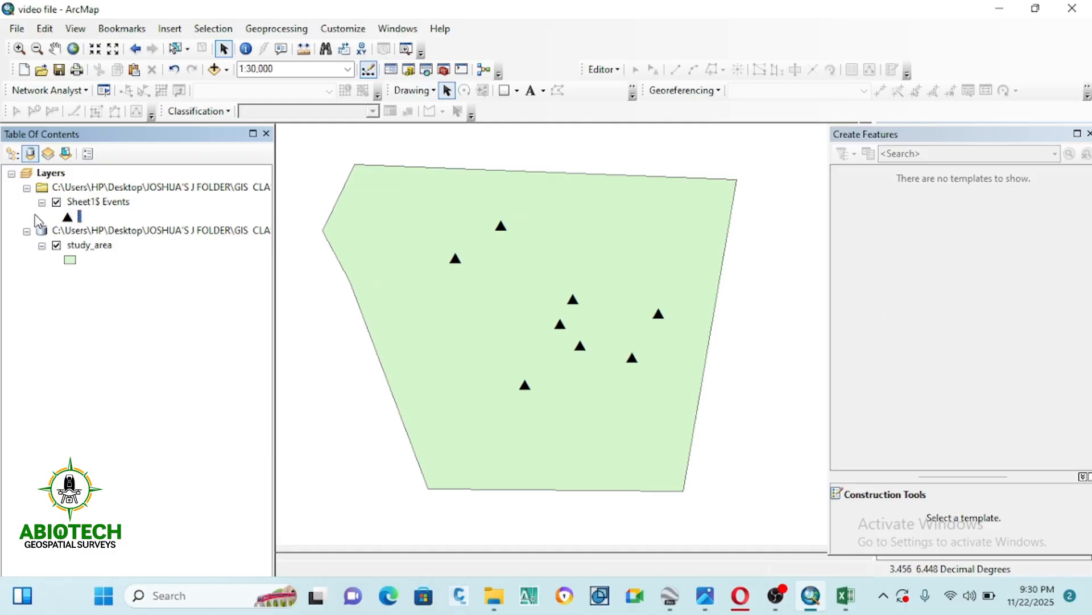
Search all symbol styles for trees and then tree, and apply the Bottle Tree symbol to the Sheet1$ Events points.
{"action": "left_click", "coordinate": [65, 217]}
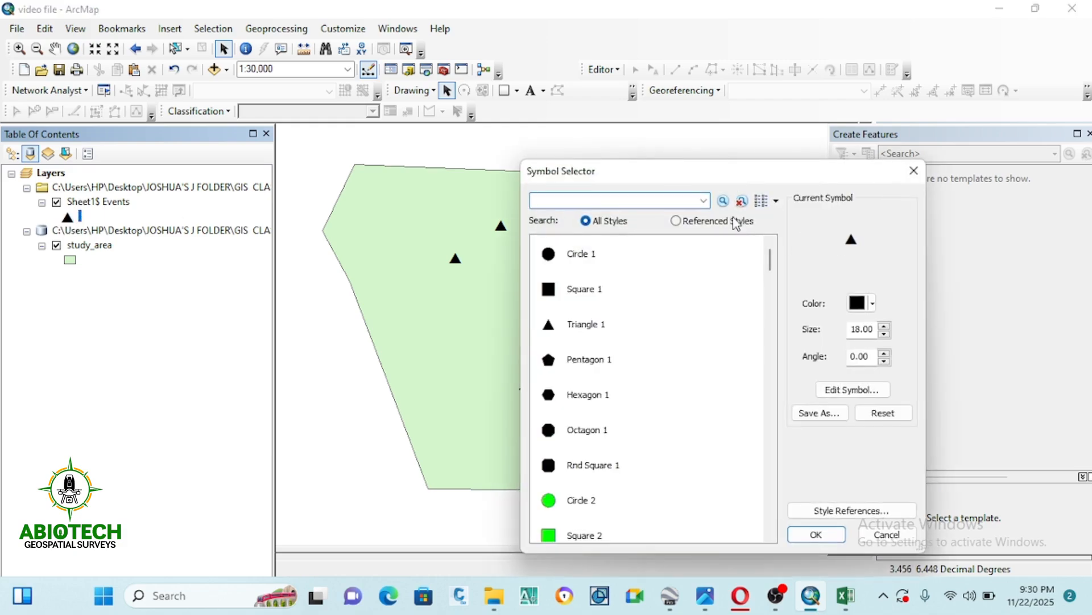
{"action": "left_click", "coordinate": [704, 201]}
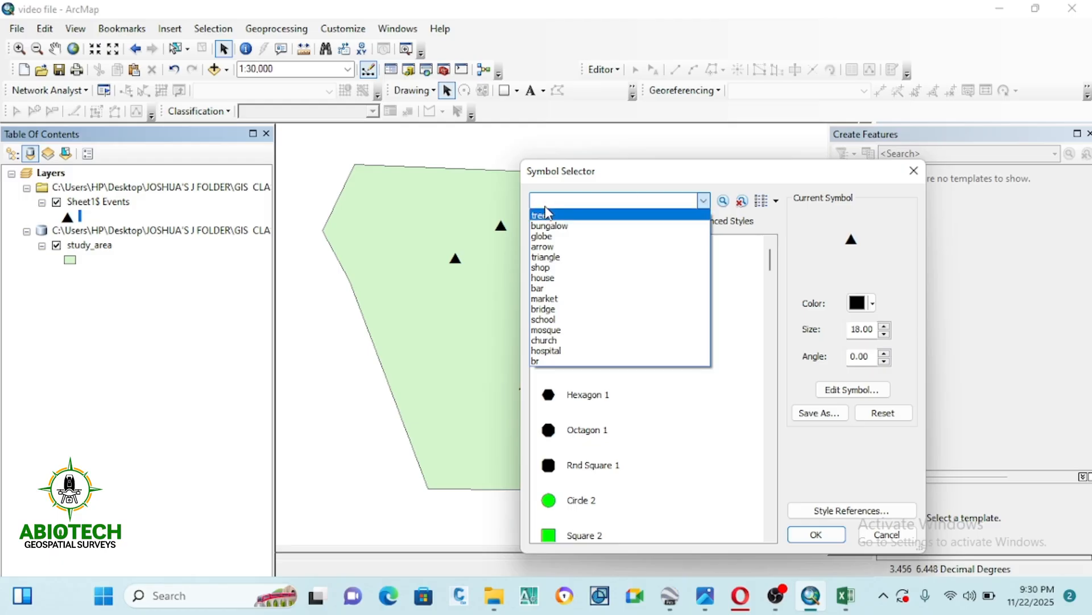
{"action": "left_click", "coordinate": [548, 201]}
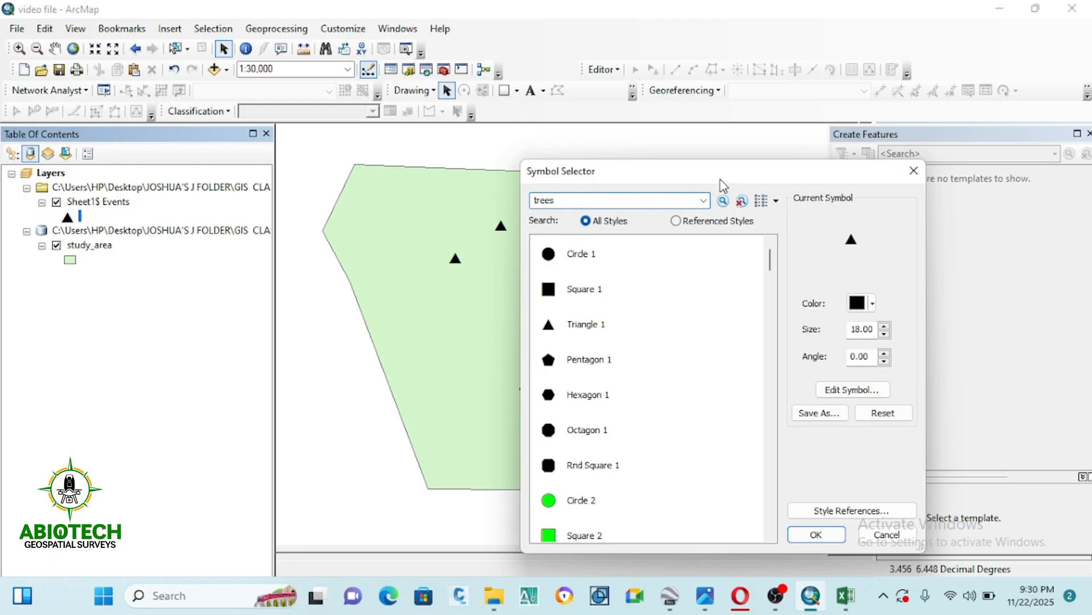
{"action": "left_click", "coordinate": [723, 201]}
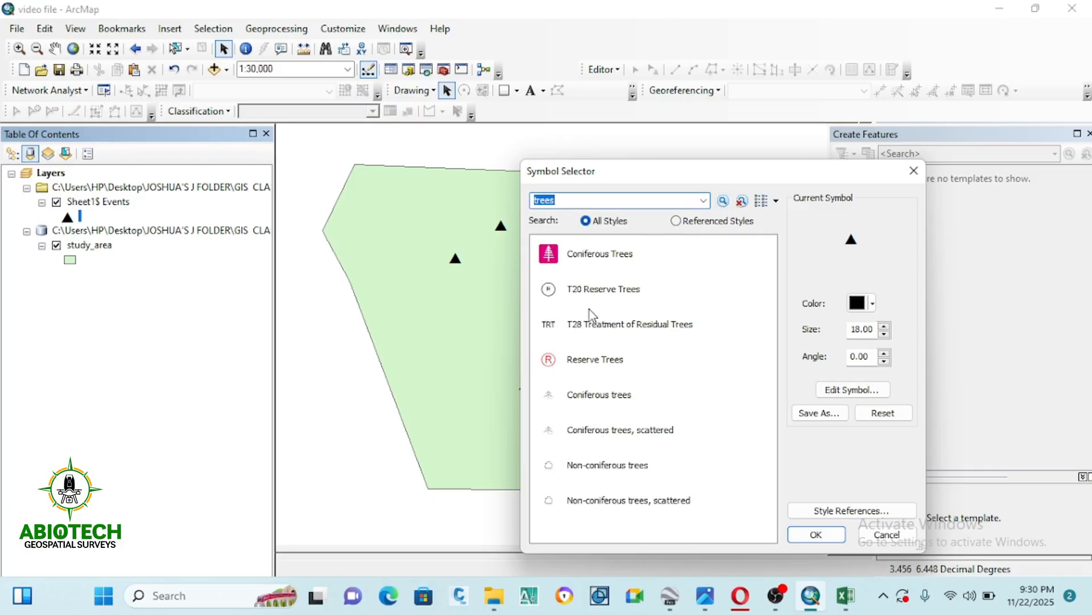
{"action": "left_click", "coordinate": [568, 200]}
{"action": "left_click", "coordinate": [723, 202]}
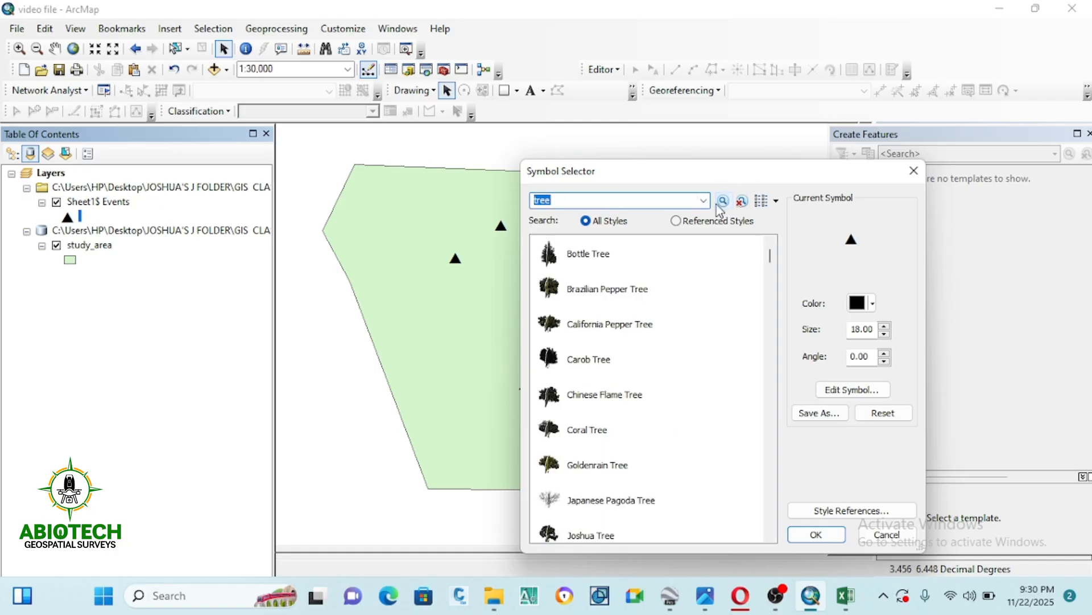
{"action": "left_click", "coordinate": [577, 259]}
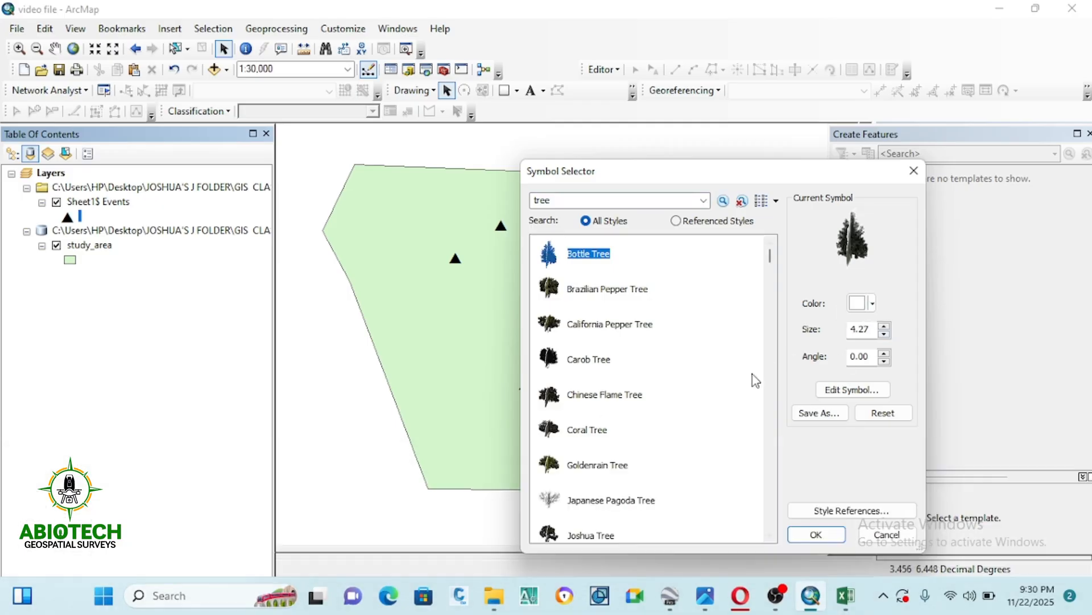
{"action": "left_click", "coordinate": [816, 533]}
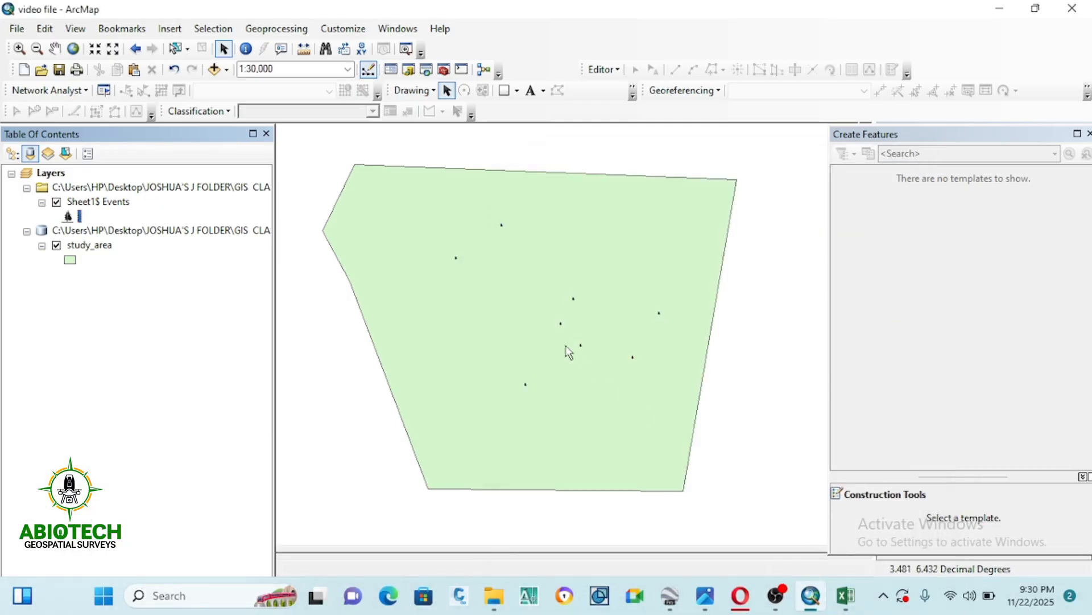
Enlarge the Bottle Tree symbol of the Sheet1$ Events layer to size 15.
{"action": "left_click", "coordinate": [68, 216]}
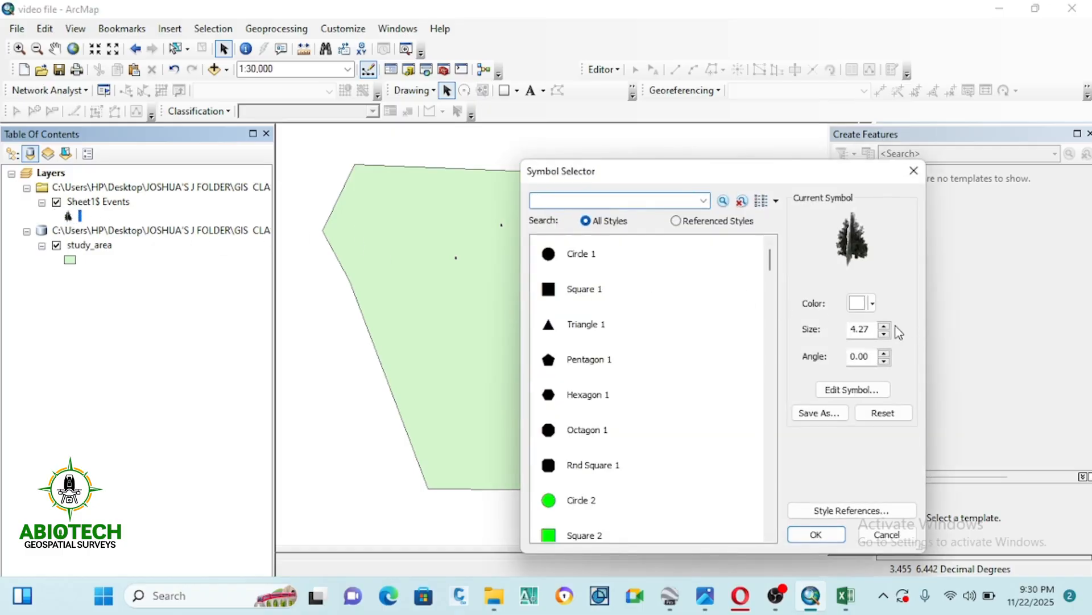
{"action": "left_click", "coordinate": [884, 325]}
{"action": "left_click", "coordinate": [885, 325]}
{"action": "left_click", "coordinate": [885, 325]}
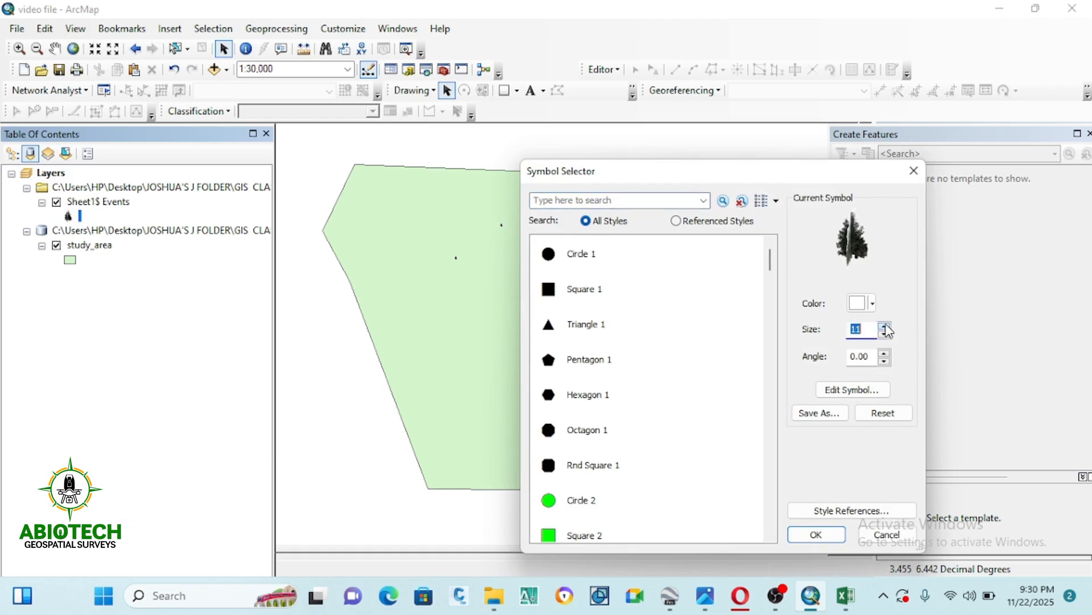
{"action": "left_click", "coordinate": [823, 534]}
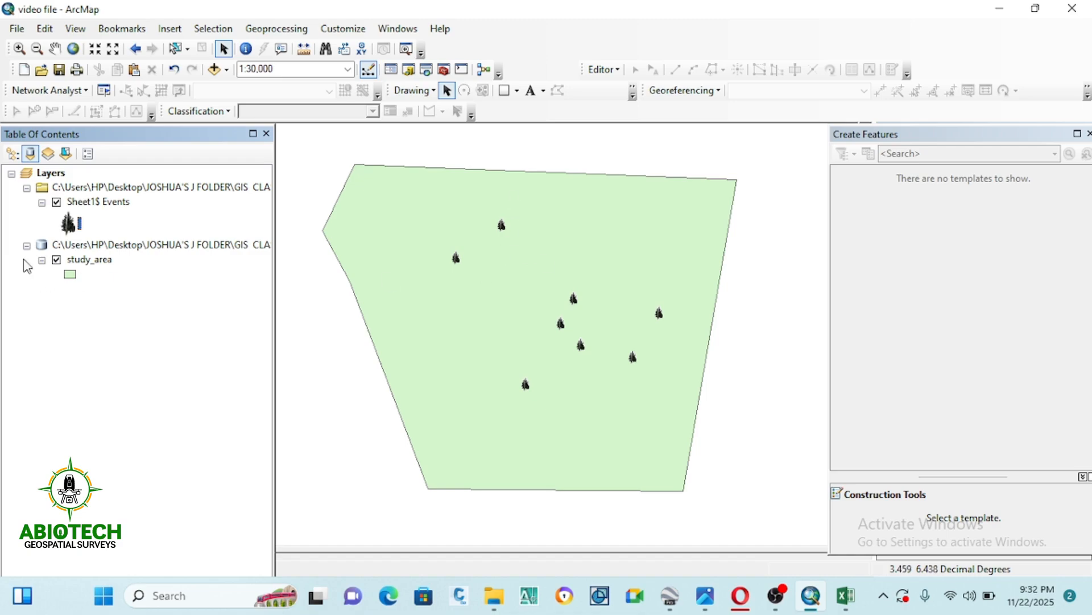
Choose the Circle 1 symbol for the Sheet1$ Events points and reduce its size to 8.
{"action": "left_click", "coordinate": [68, 224]}
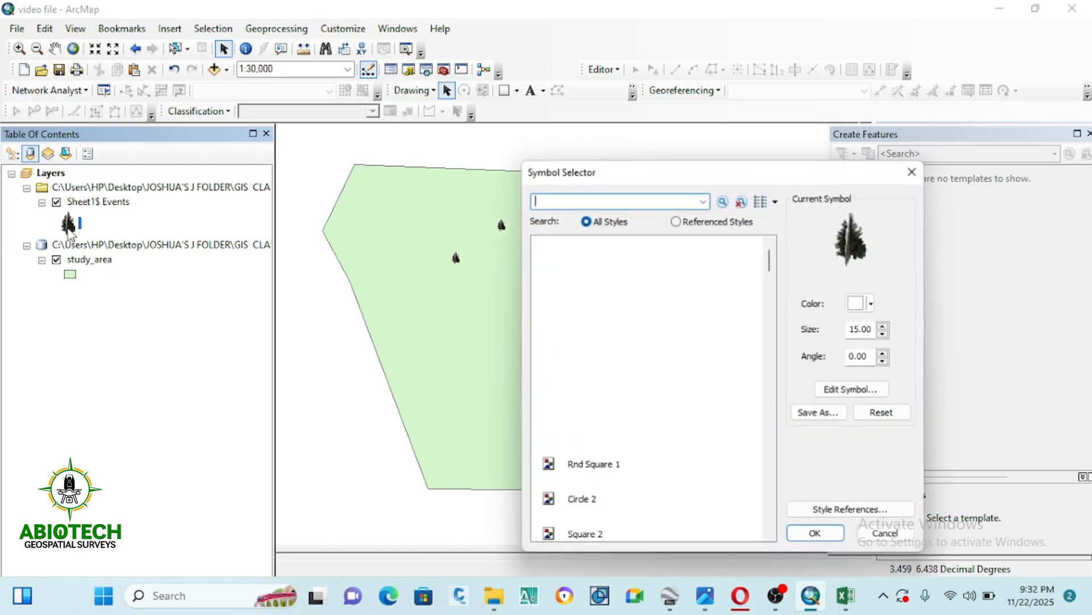
{"action": "left_click", "coordinate": [550, 255]}
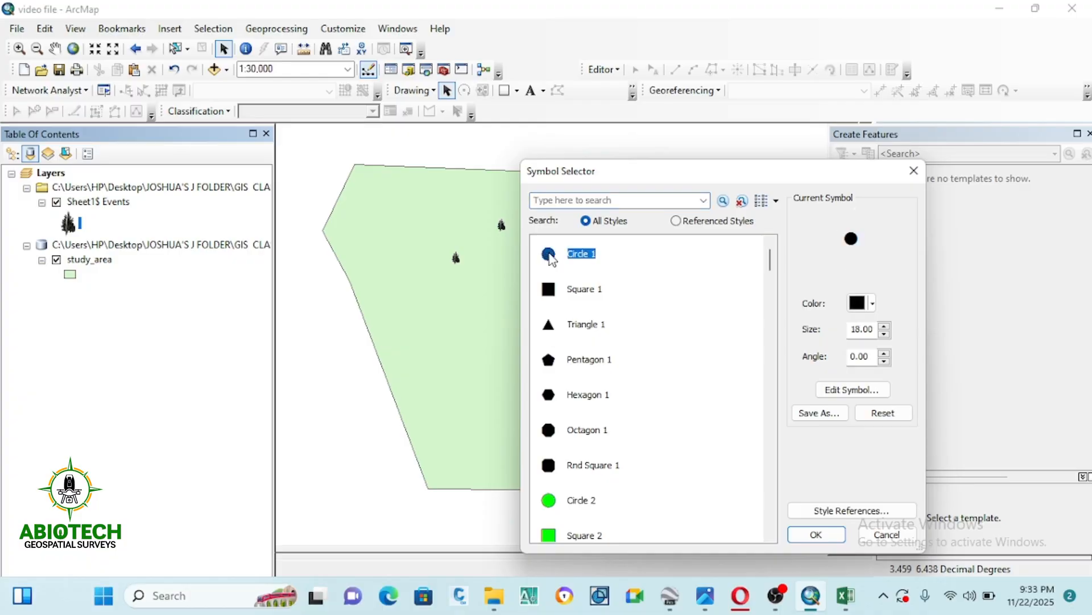
{"action": "left_click", "coordinate": [886, 334]}
{"action": "left_click", "coordinate": [885, 335]}
{"action": "left_click", "coordinate": [885, 334]}
{"action": "left_click", "coordinate": [886, 334]}
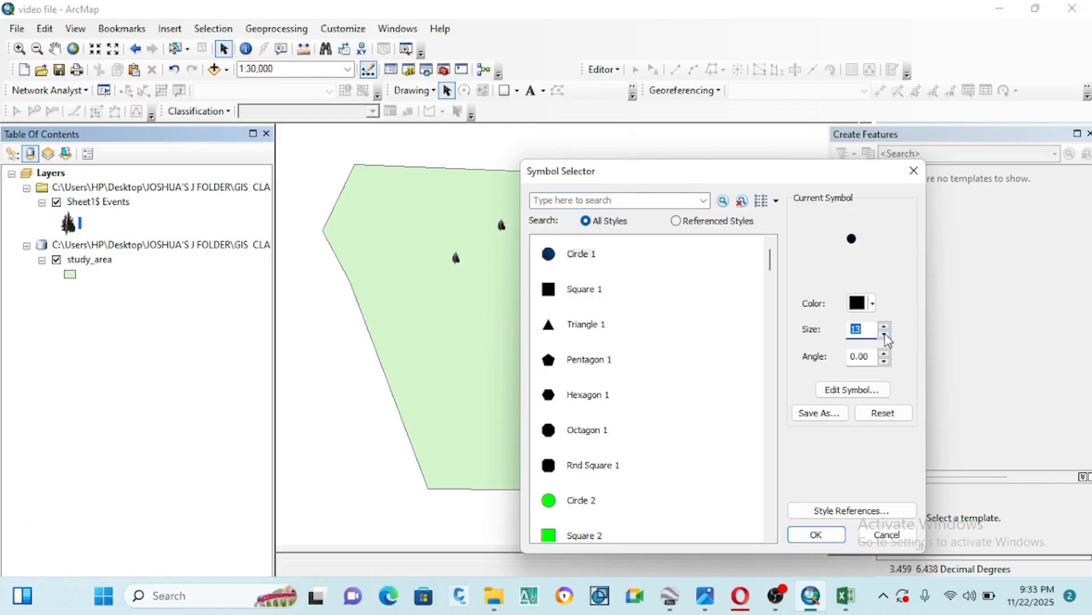
{"action": "left_click", "coordinate": [886, 334]}
{"action": "left_click", "coordinate": [885, 335]}
{"action": "left_click", "coordinate": [885, 335]}
{"action": "left_click", "coordinate": [885, 335]}
{"action": "left_click", "coordinate": [886, 335]}
Try a dark green colour on the circle symbol, set it back to black, and apply the symbol.
{"action": "left_click", "coordinate": [856, 303]}
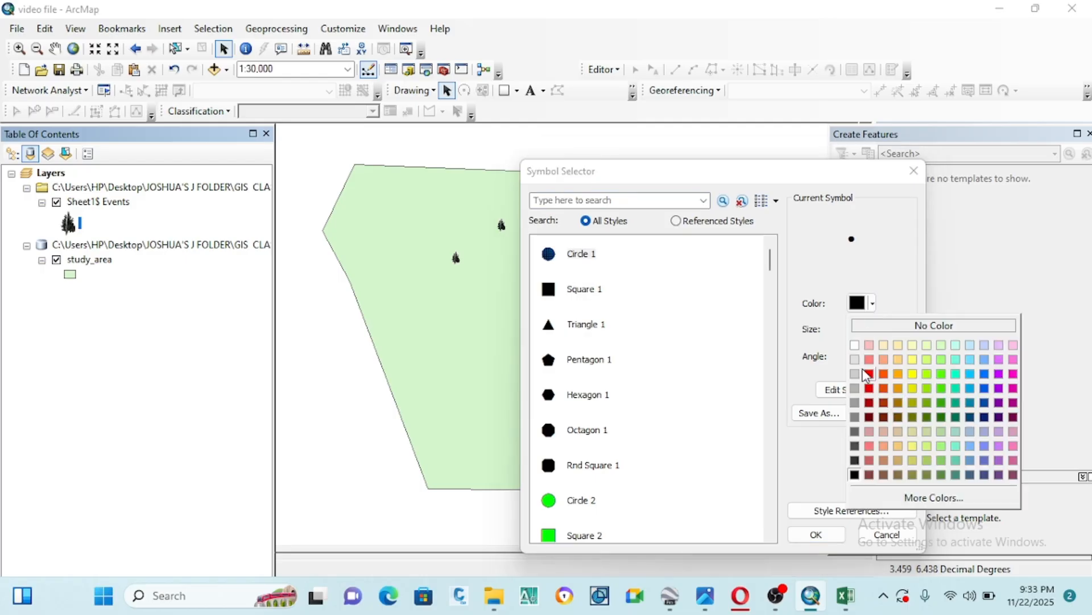
{"action": "left_click", "coordinate": [956, 417]}
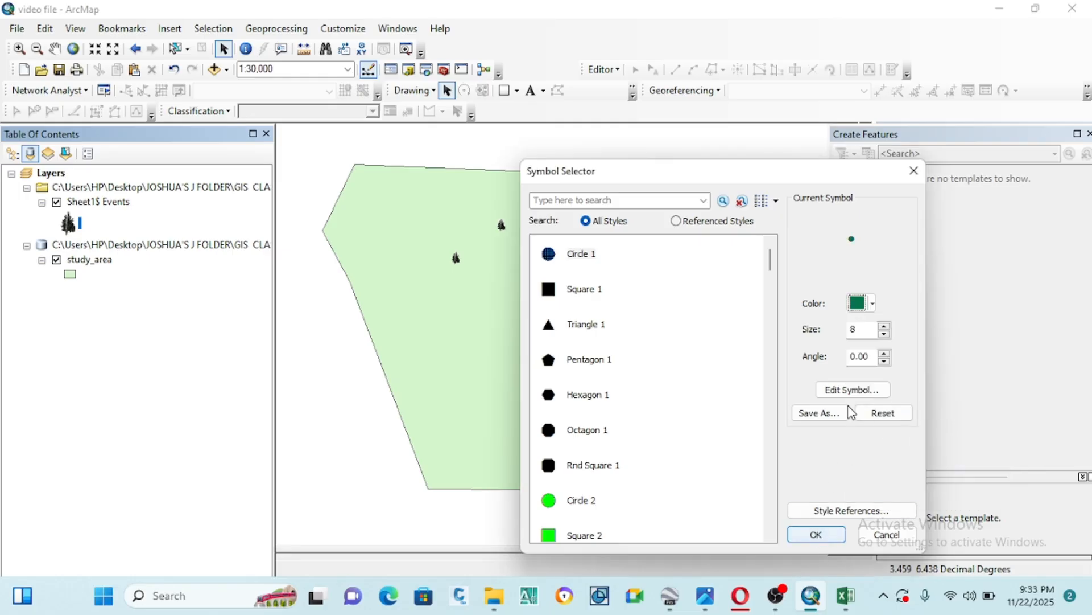
{"action": "left_click", "coordinate": [856, 303]}
{"action": "left_click", "coordinate": [859, 482]}
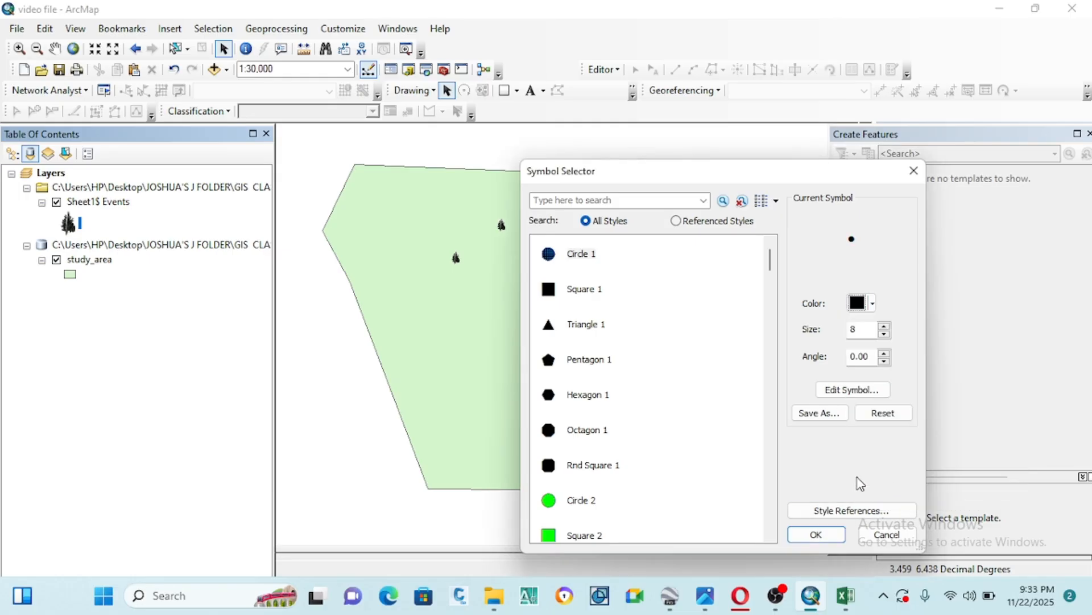
{"action": "left_click", "coordinate": [825, 533]}
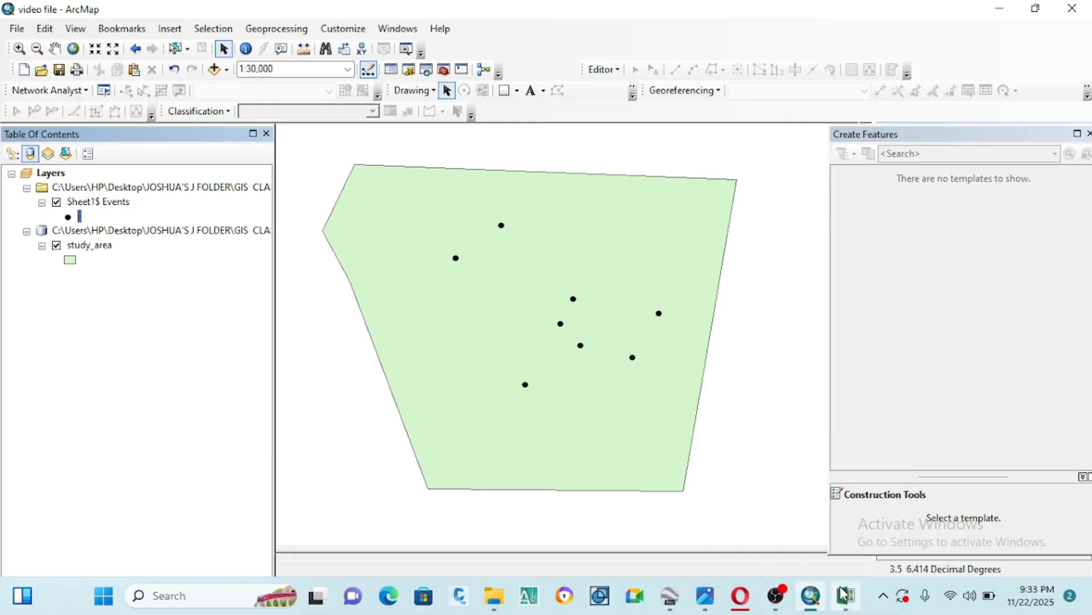
Compare the place names in the gis new workbook in Excel with the Sheet1$ Events attribute table in ArcMap.
{"action": "mouse_move", "coordinate": [846, 595]}
{"action": "left_click", "coordinate": [822, 496]}
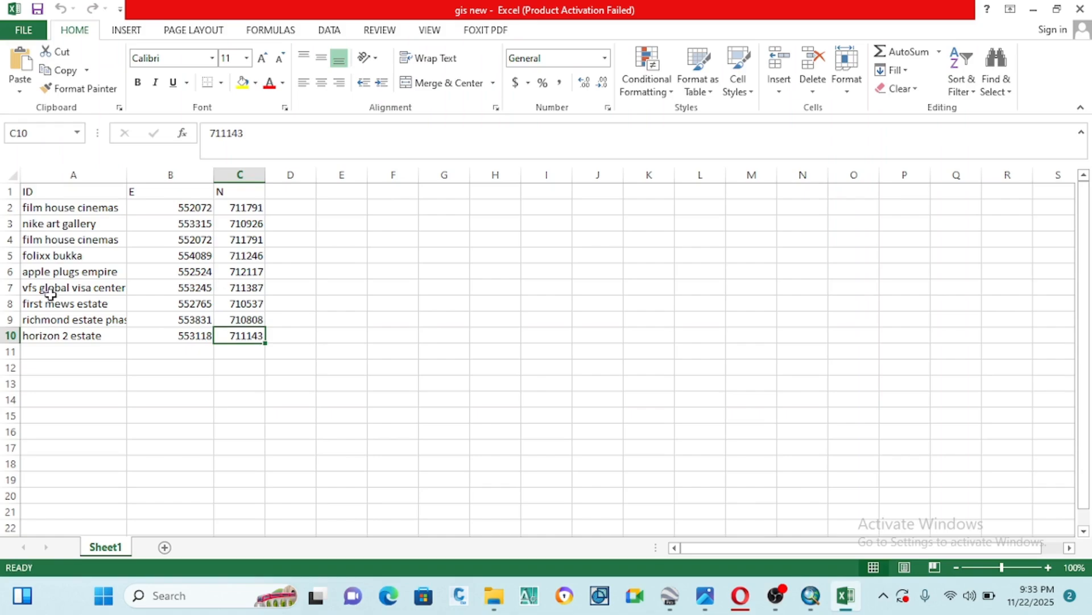
{"action": "mouse_move", "coordinate": [814, 596]}
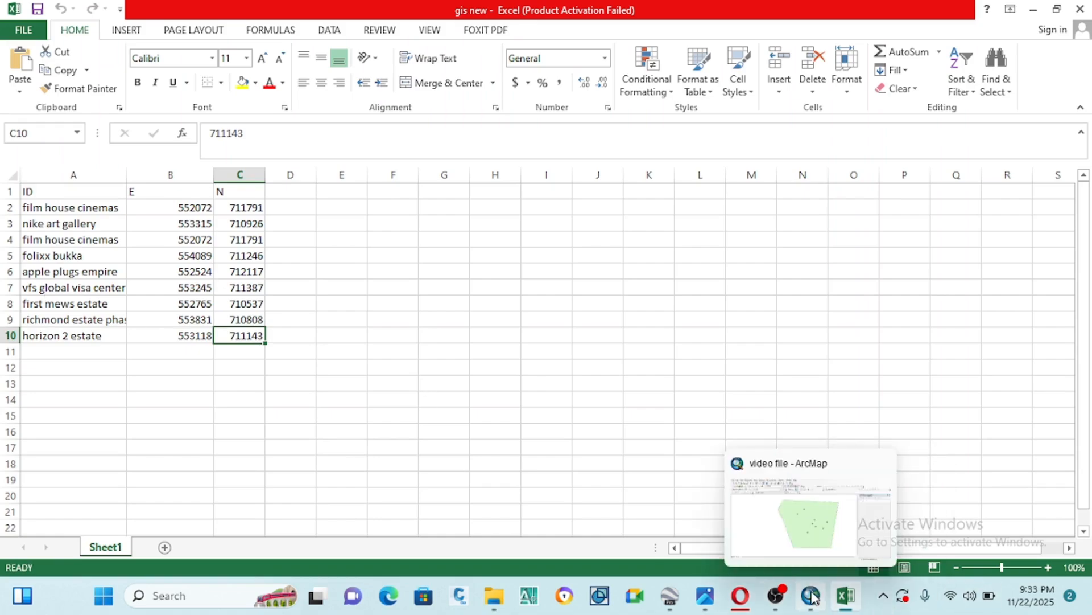
{"action": "left_click", "coordinate": [776, 501]}
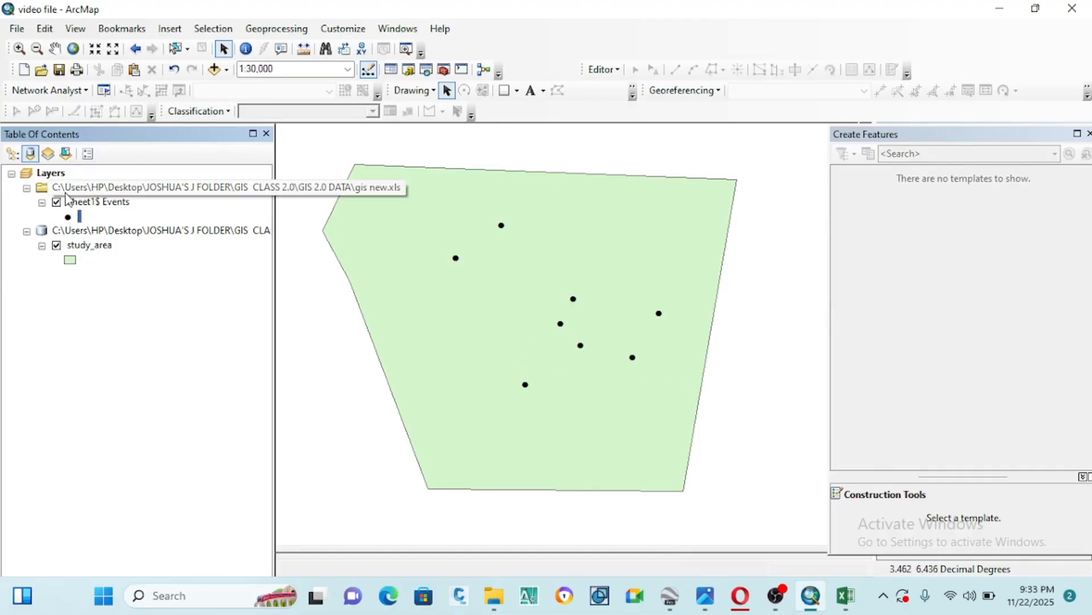
{"action": "right_click", "coordinate": [80, 205]}
{"action": "left_click", "coordinate": [128, 256]}
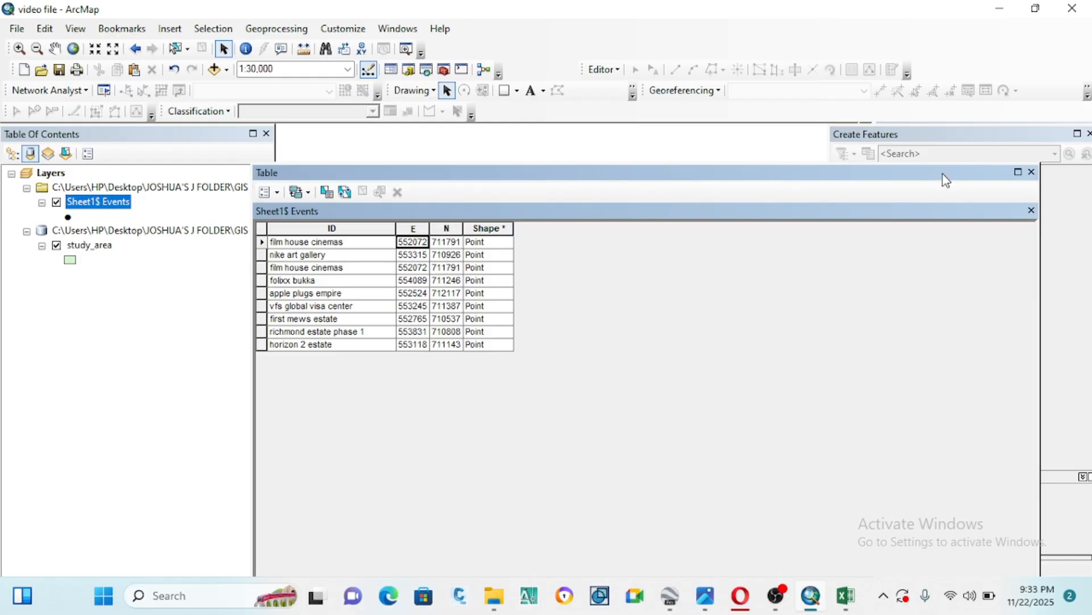
{"action": "left_click", "coordinate": [1030, 210]}
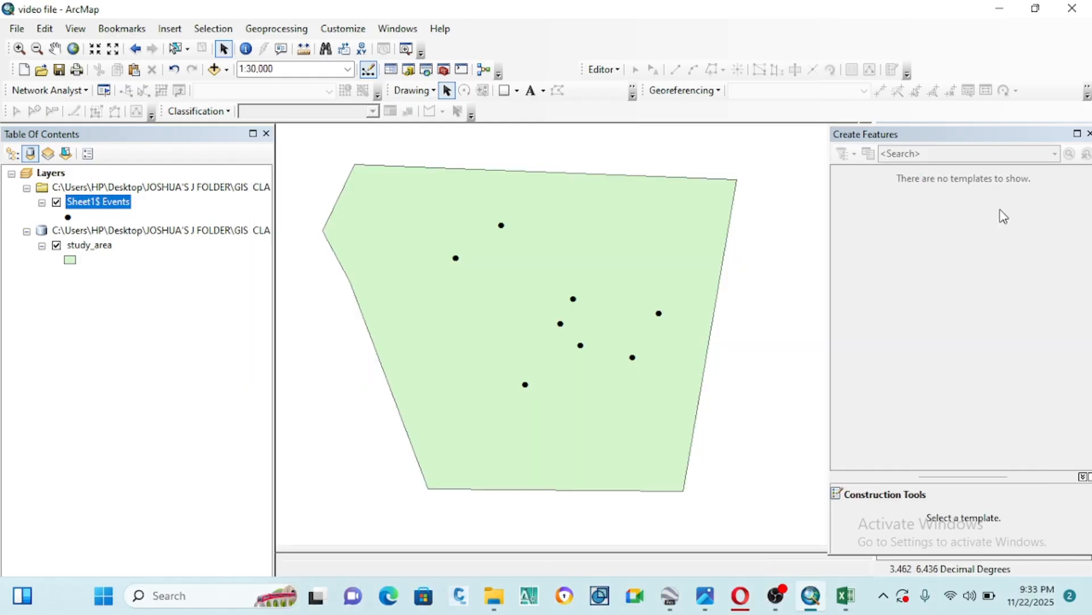
Label the Sheet1$ Events points with their place names and inspect the labels on the map.
{"action": "right_click", "coordinate": [104, 205]}
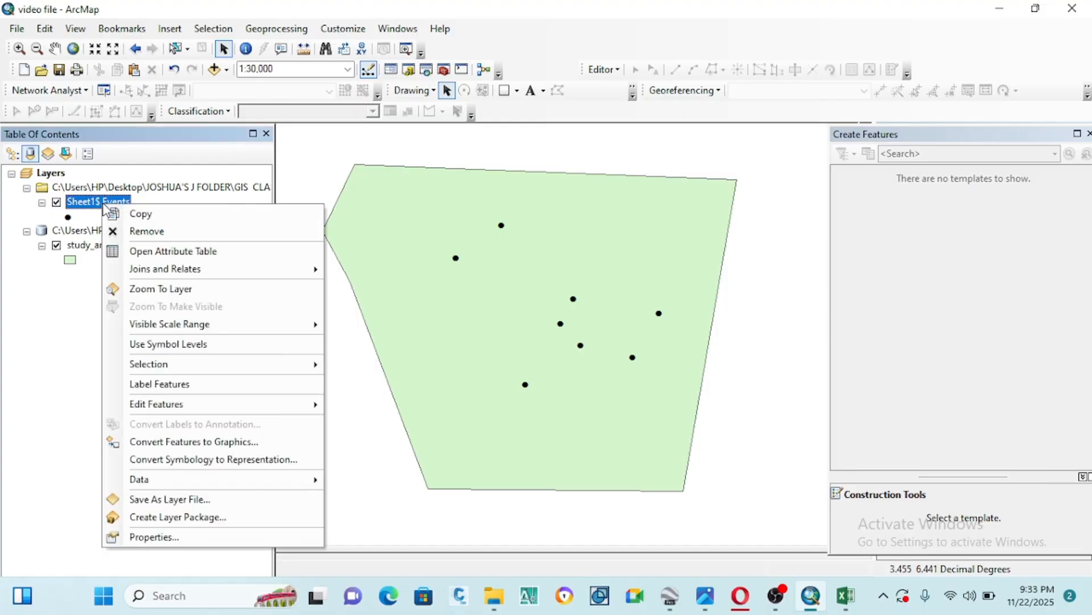
{"action": "left_click", "coordinate": [122, 385]}
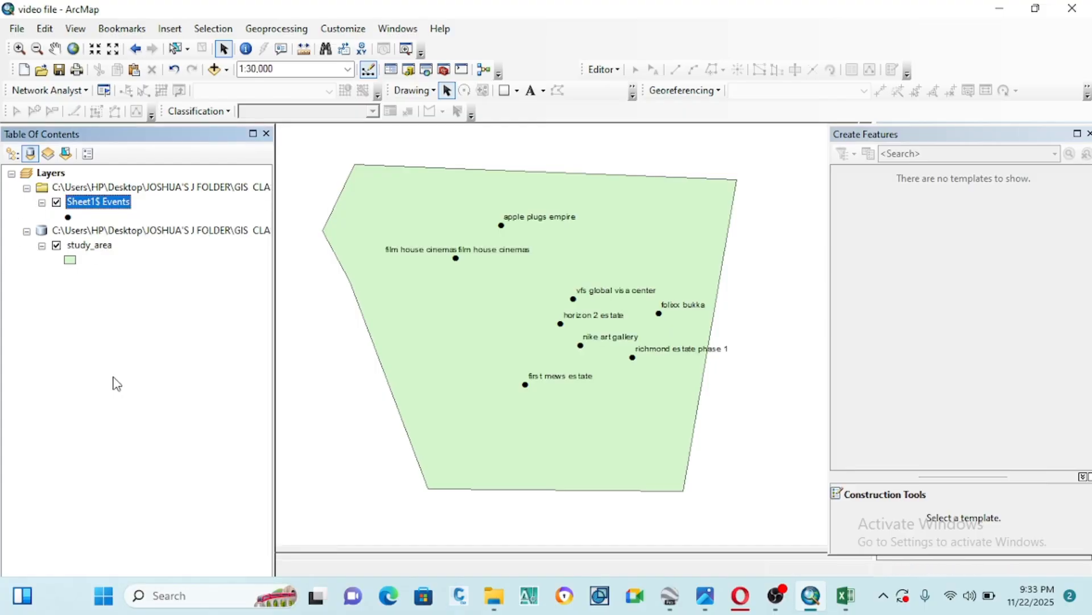
{"action": "scroll", "coordinate": [629, 317], "scroll_direction": "down", "scroll_amount": 1}
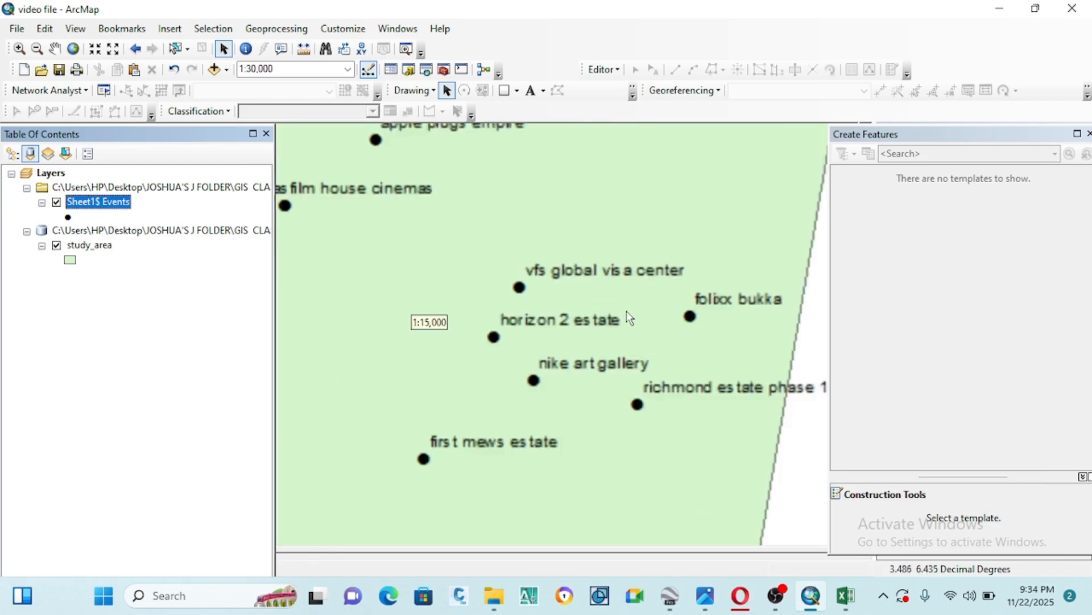
{"action": "scroll", "coordinate": [629, 317], "scroll_direction": "up", "scroll_amount": 1}
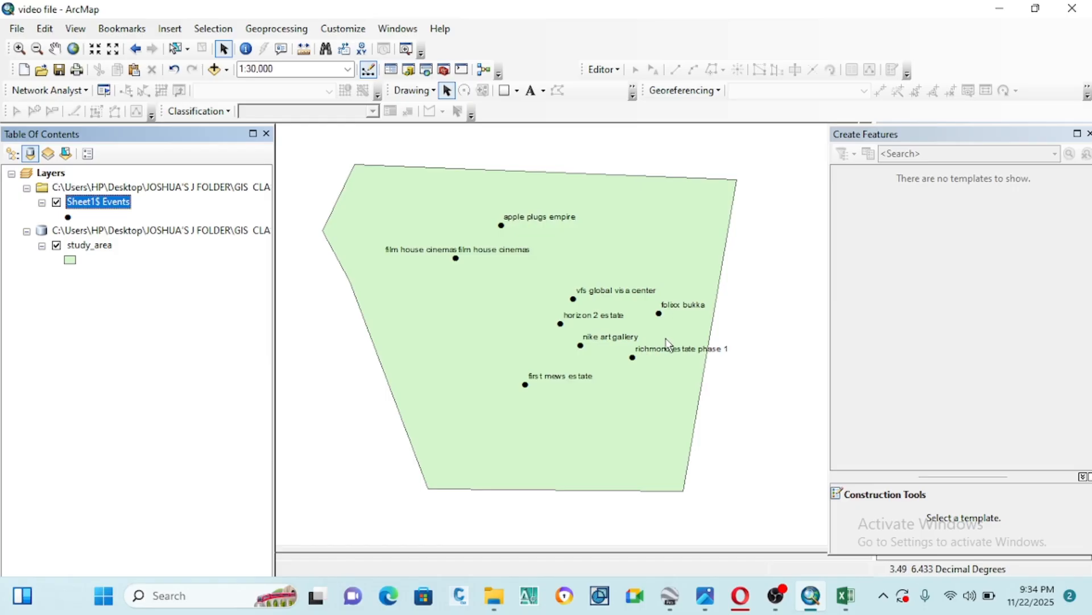
{"action": "scroll", "coordinate": [667, 339], "scroll_direction": "down", "scroll_amount": 3}
{"action": "scroll", "coordinate": [667, 340], "scroll_direction": "up", "scroll_amount": 2}
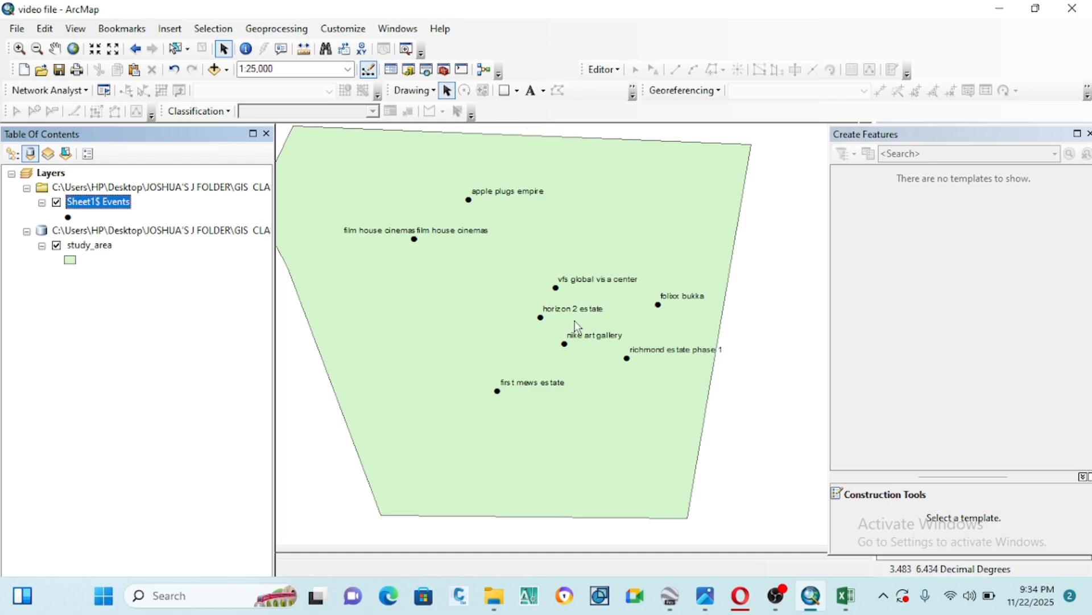
{"action": "left_click", "coordinate": [777, 596]}
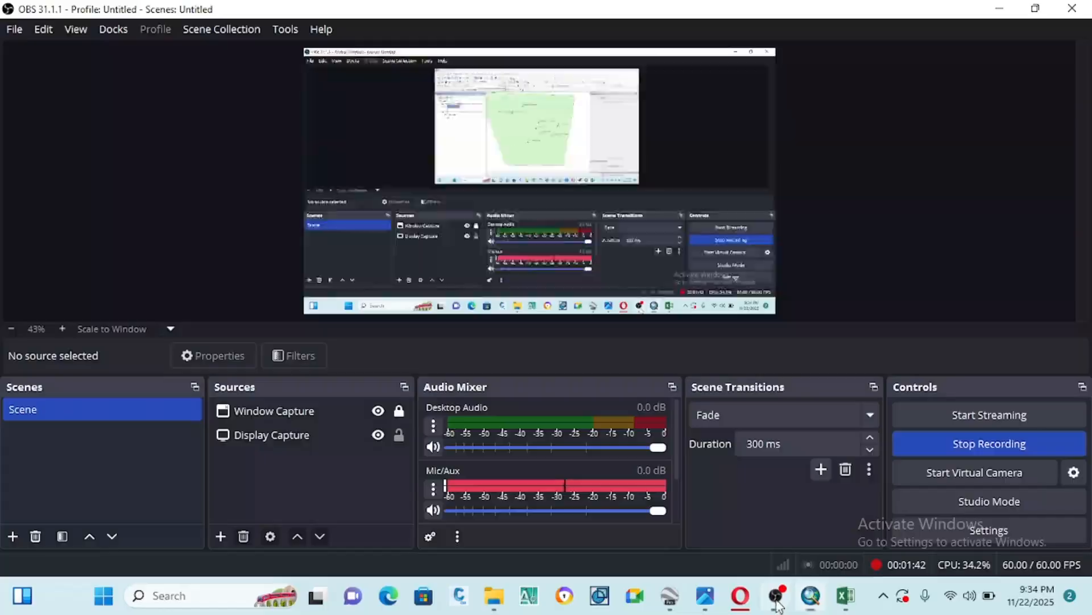